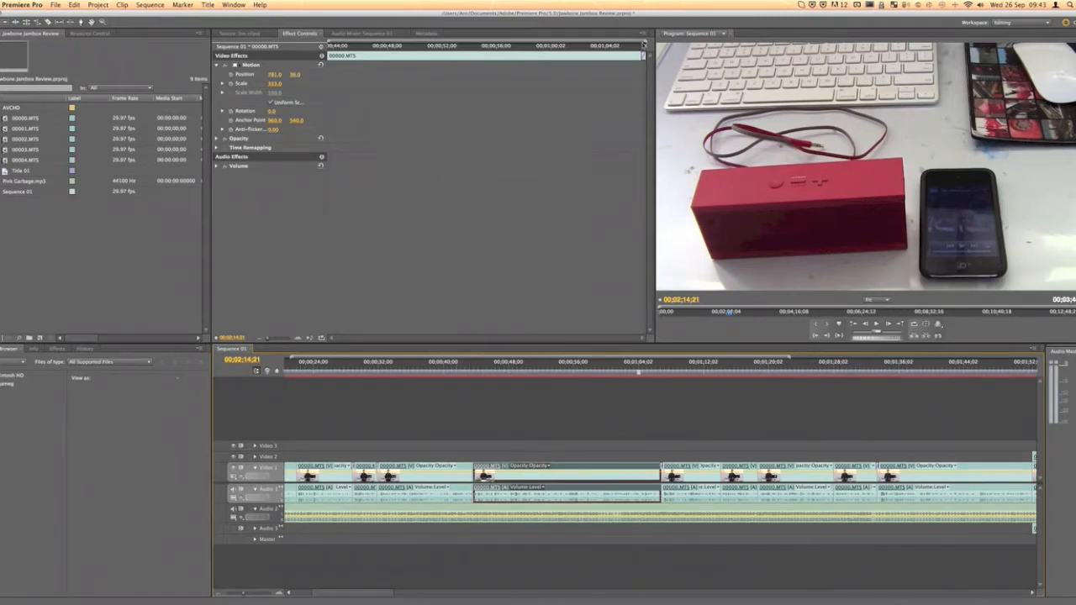
# Preview the Audio and Color Correction workspaces and return to the Editing workspace
pyautogui.click(1033, 27)
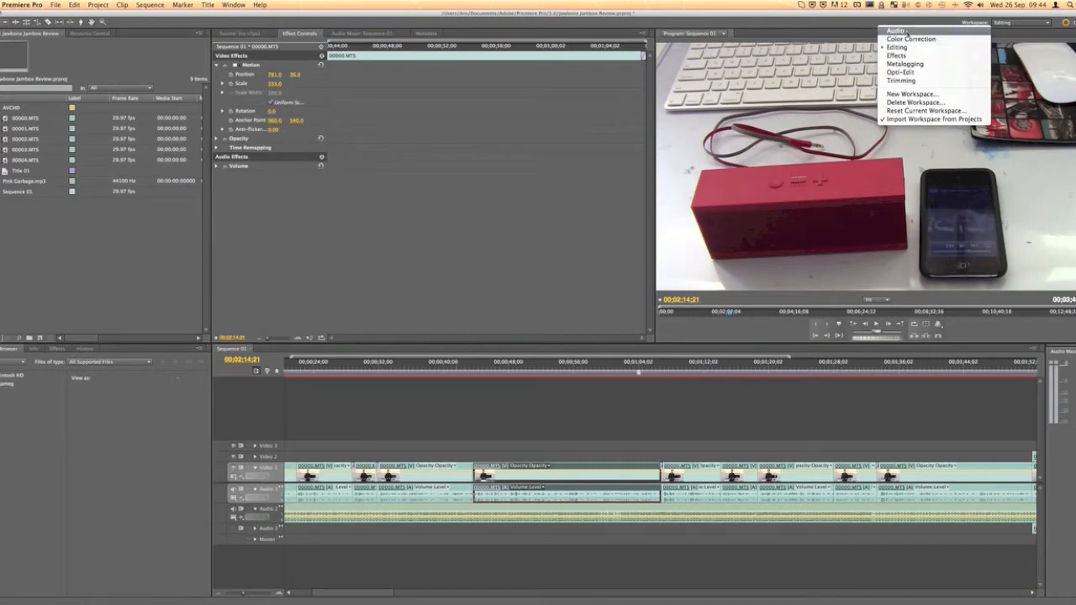
pyautogui.click(906, 47)
pyautogui.hotkey('alt', 'shift', '1')
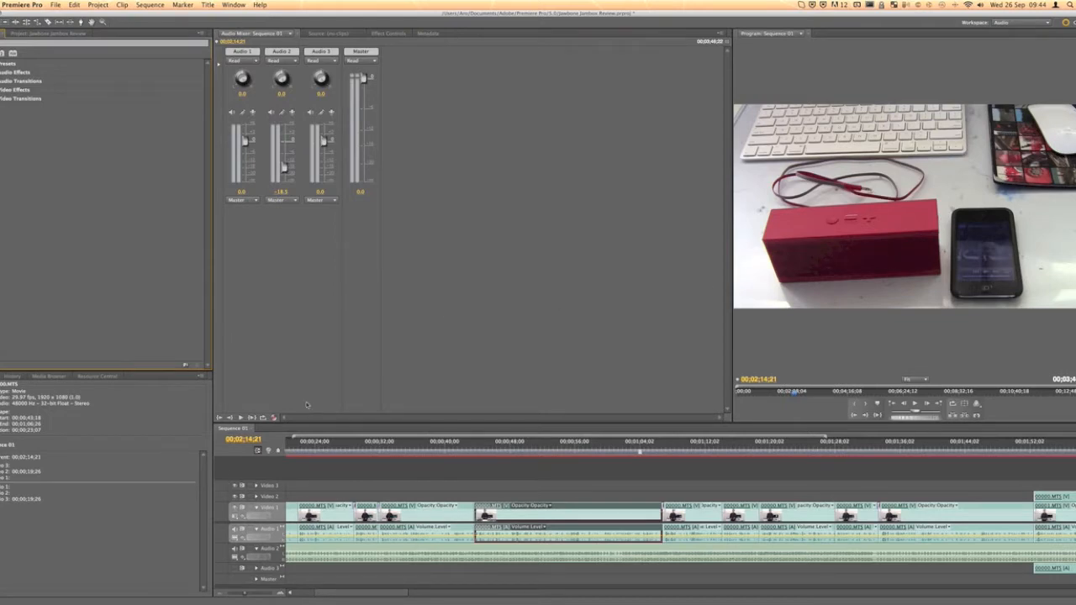
pyautogui.click(1021, 23)
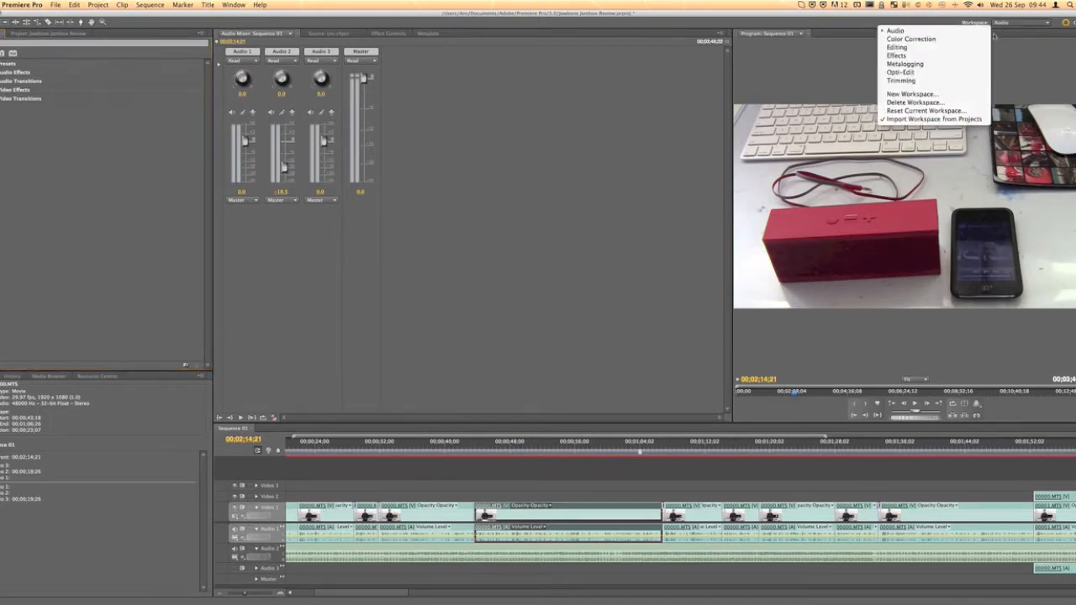
pyautogui.click(969, 46)
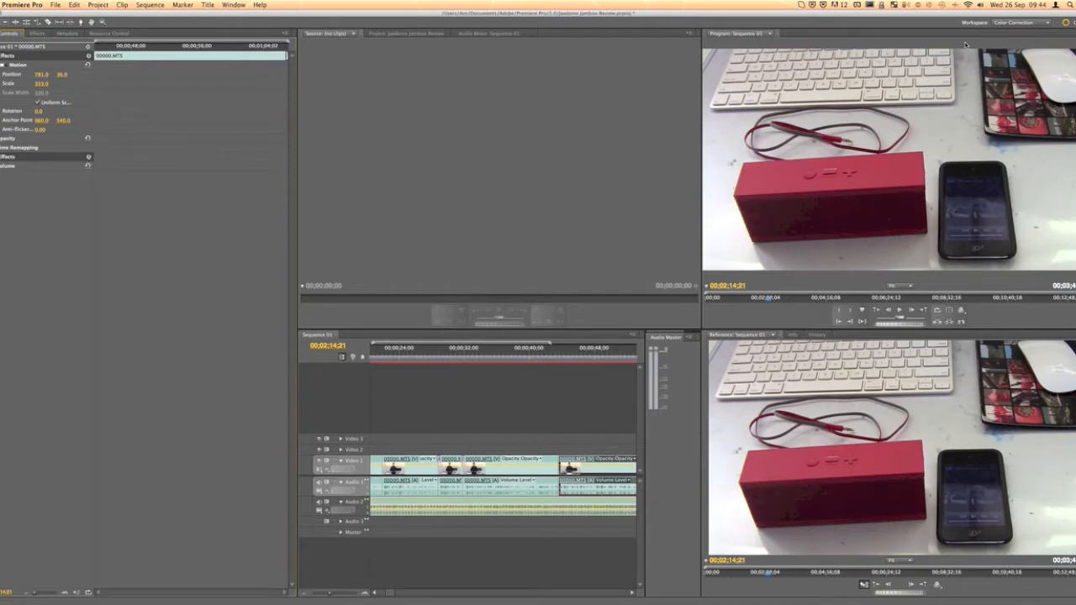
pyautogui.click(1006, 25)
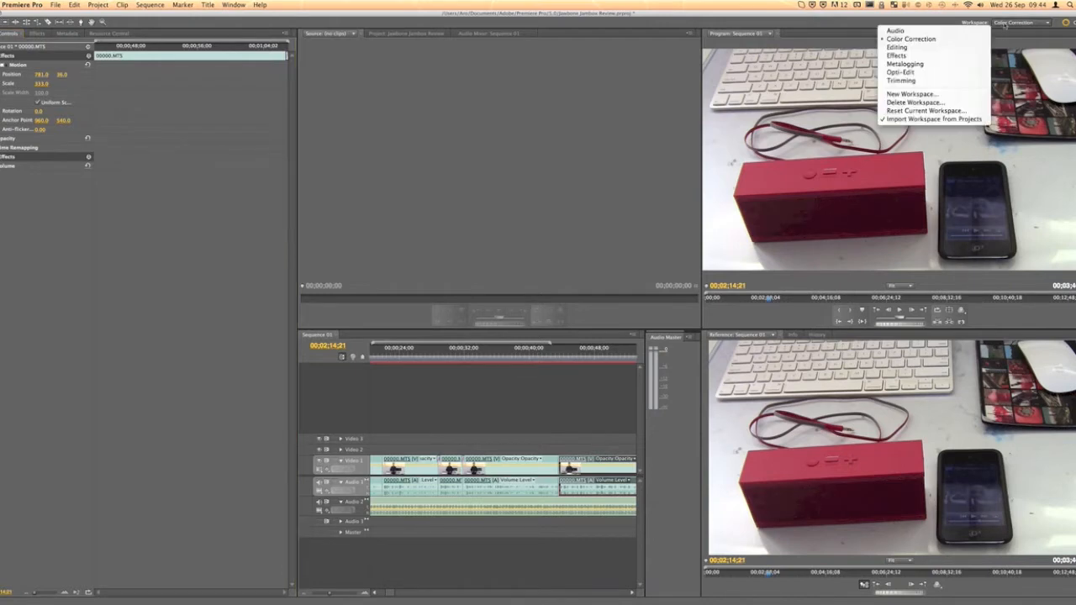
pyautogui.click(946, 47)
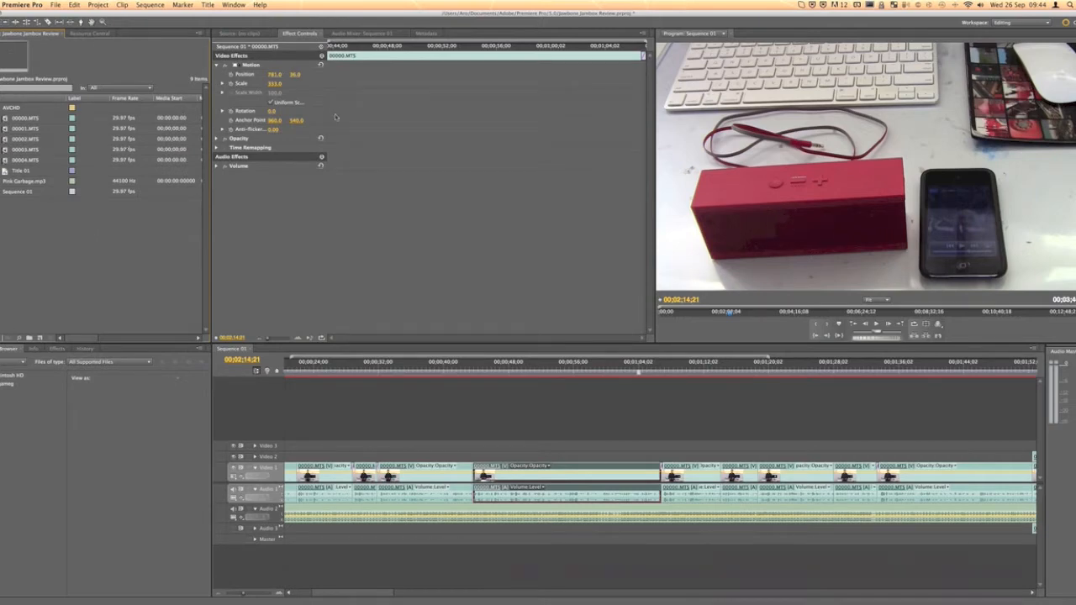
pyautogui.click(229, 350)
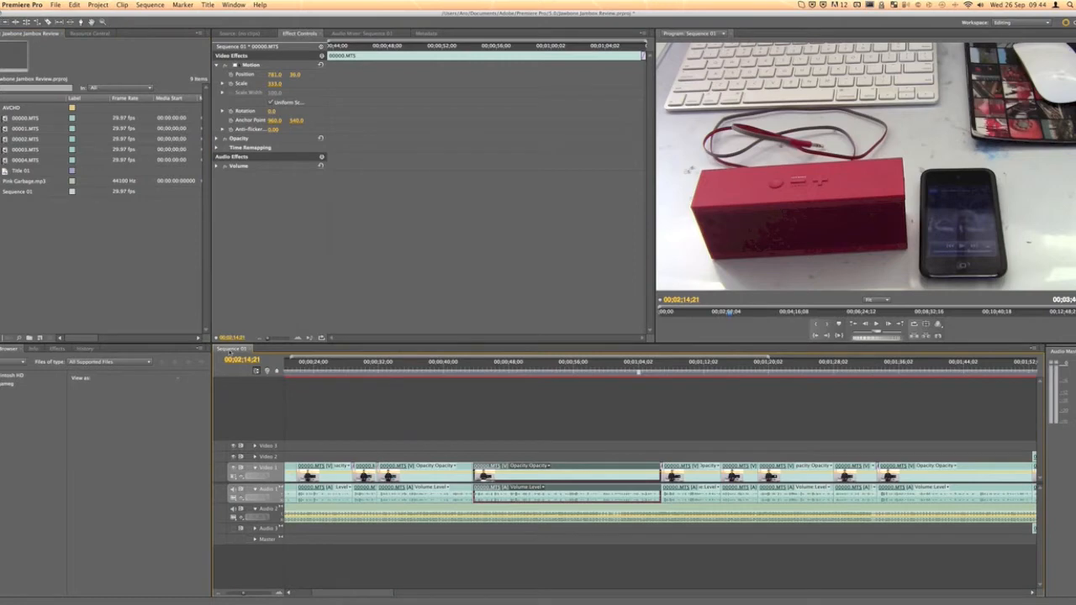
pyautogui.rightClick(230, 351)
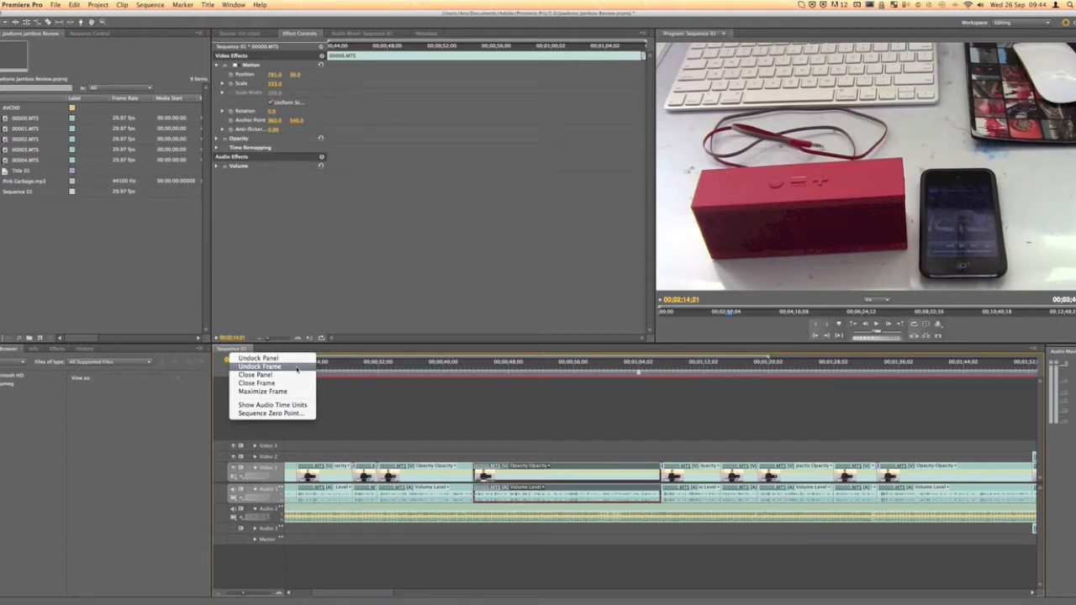
pyautogui.click(384, 437)
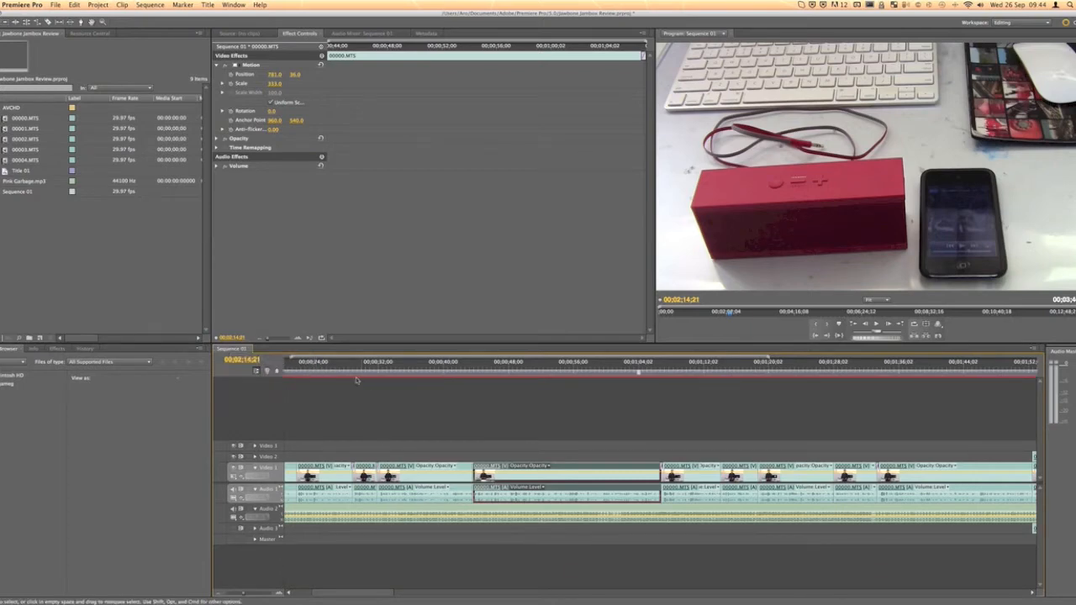
# Close the Media Browser panel and the remaining frame that holds the Info, Effects and History panels
pyautogui.click(14, 353)
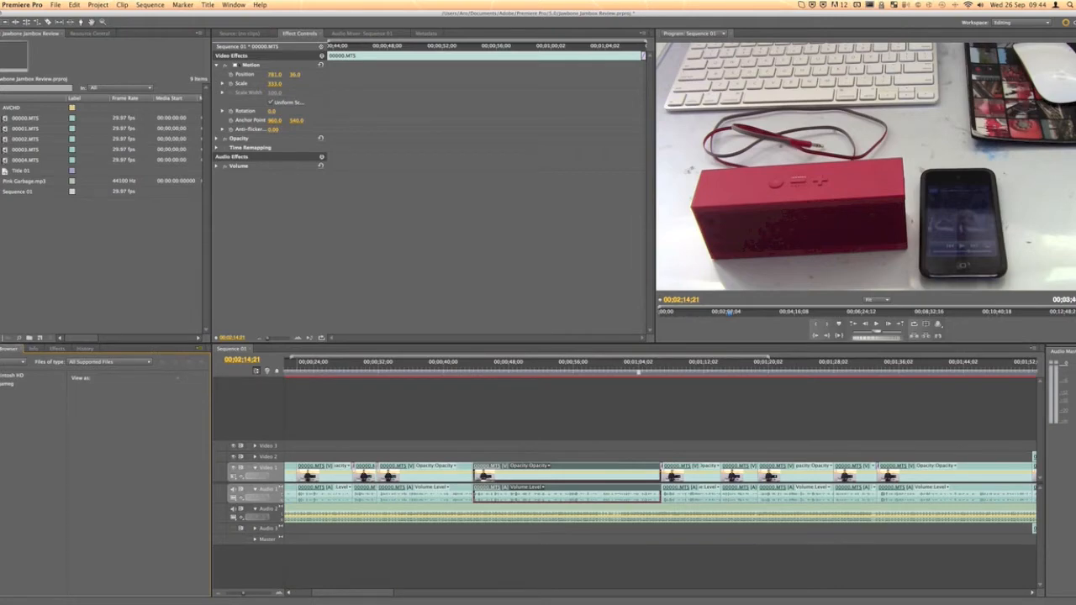
pyautogui.click(198, 350)
pyautogui.click(101, 411)
pyautogui.click(202, 349)
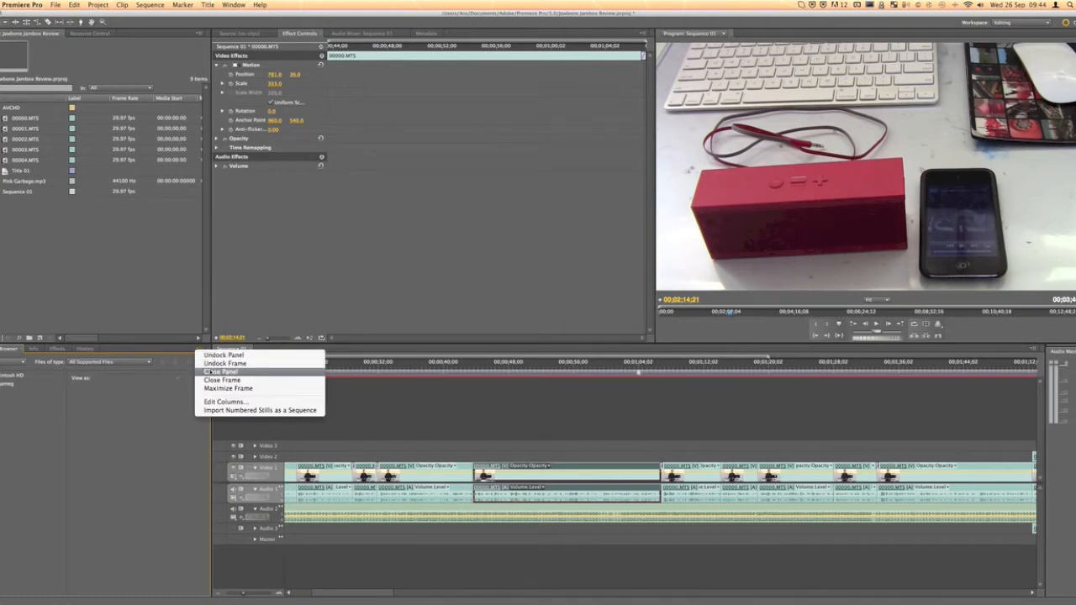
pyautogui.click(210, 371)
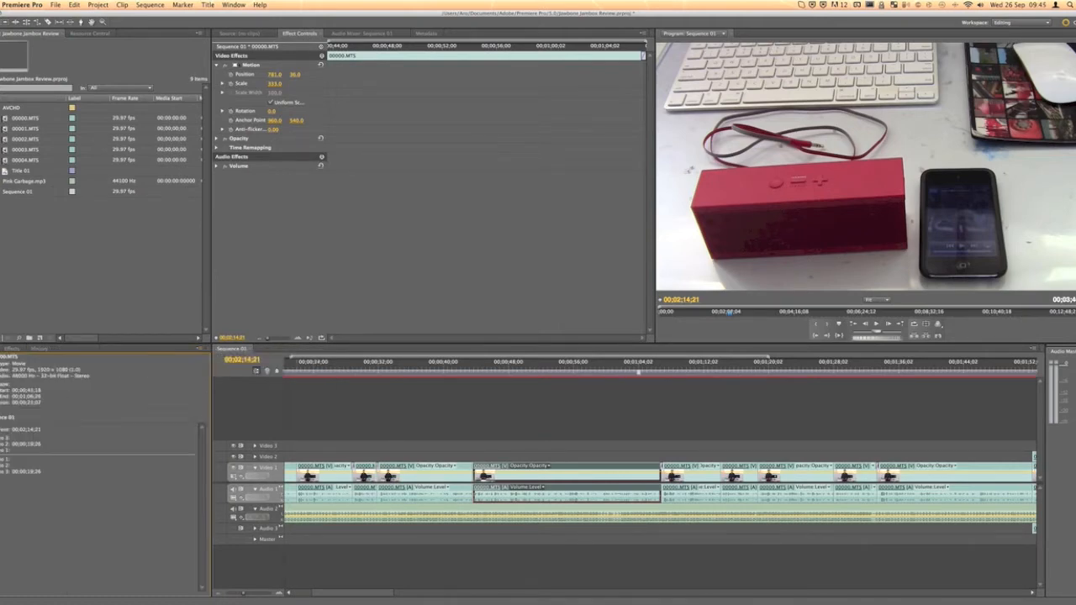
pyautogui.click(200, 349)
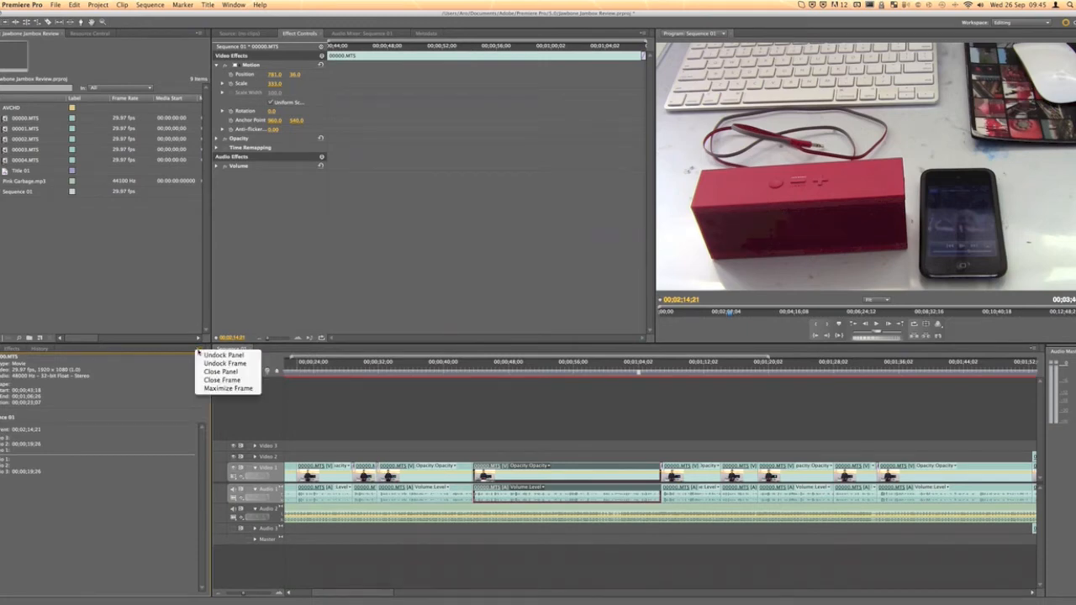
pyautogui.click(213, 382)
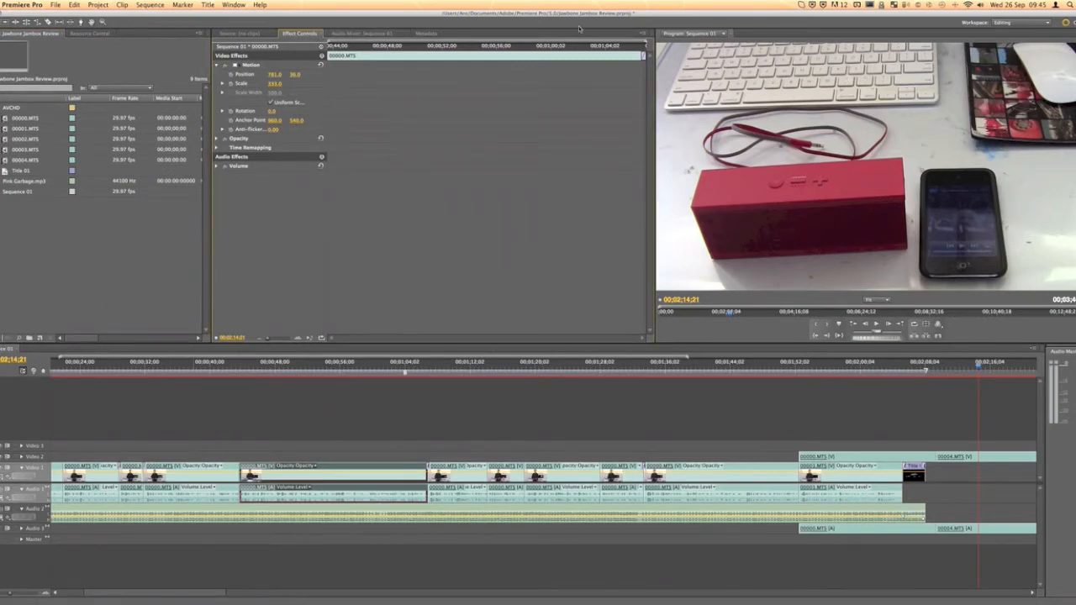
# Undock the Effect Controls panel into a floating window and move it so it partly overlaps the Project panel
pyautogui.click(643, 35)
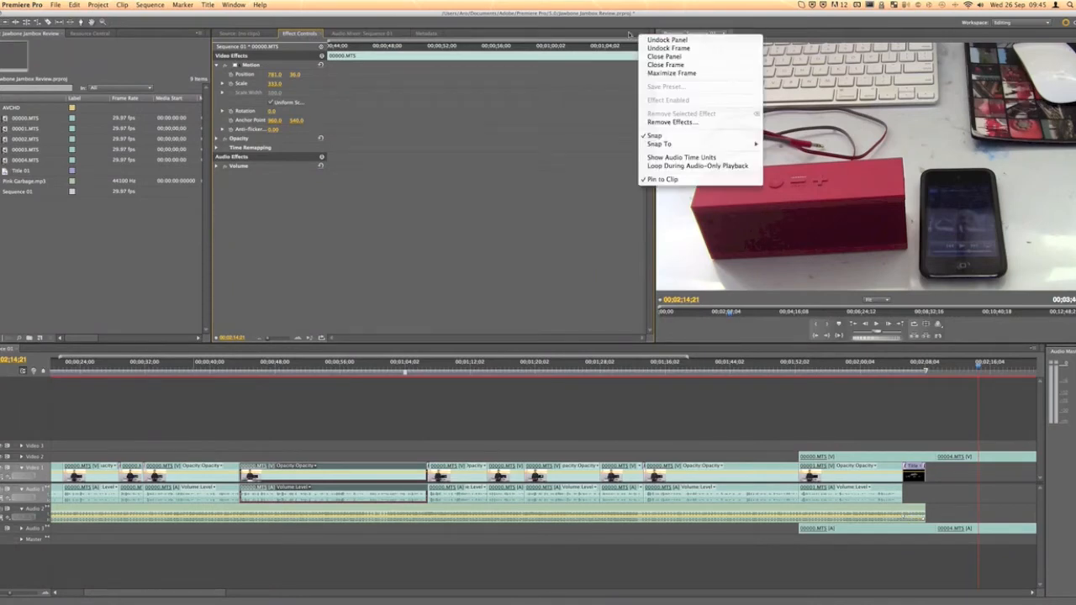
pyautogui.click(628, 34)
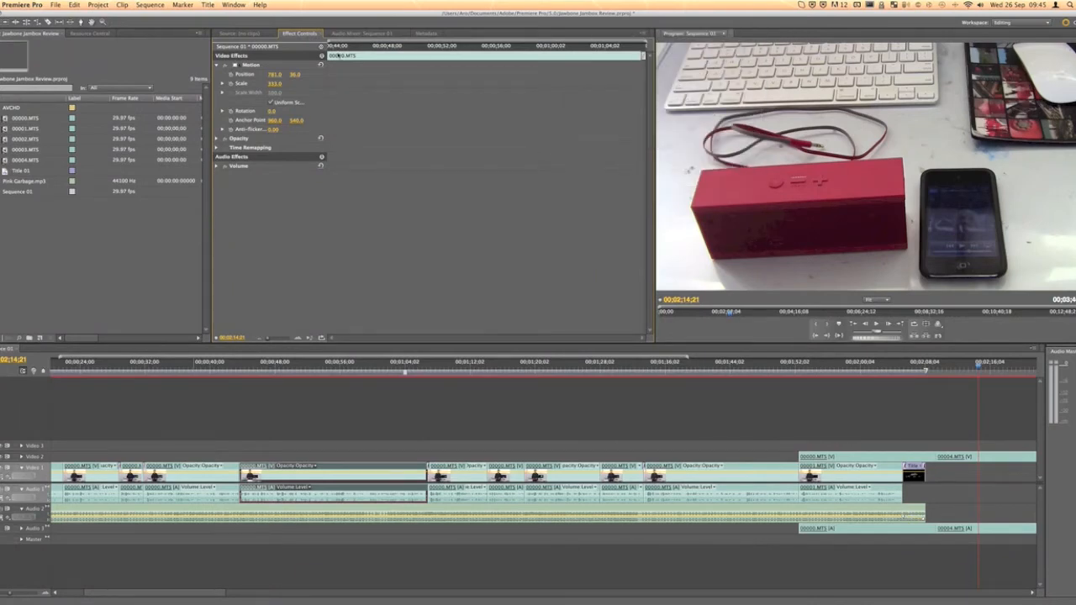
pyautogui.rightClick(308, 36)
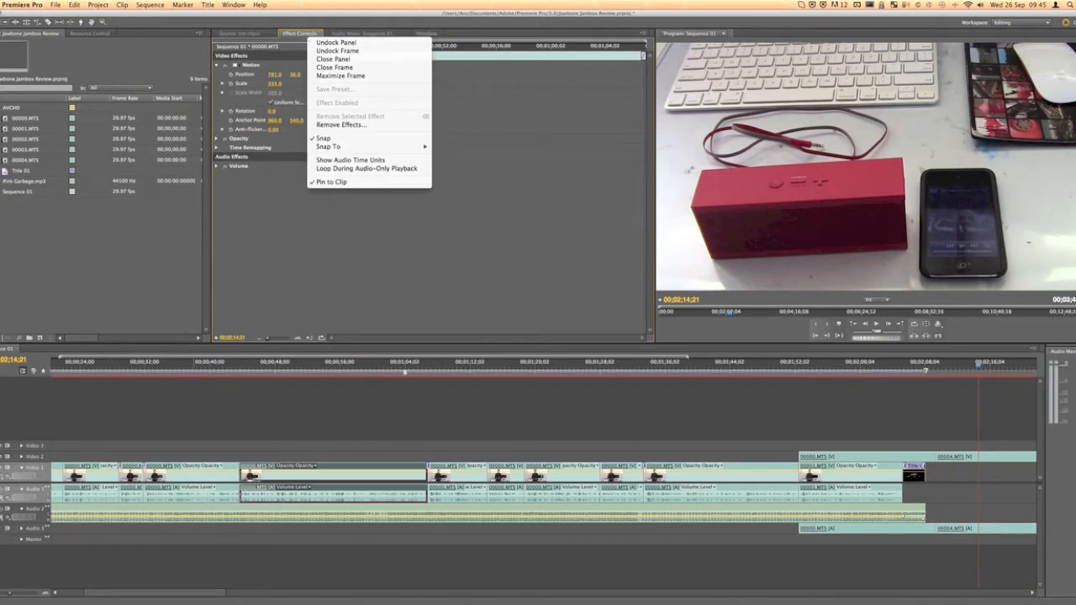
pyautogui.click(328, 42)
pyautogui.moveTo(242, 25); pyautogui.dragTo(294, 204)
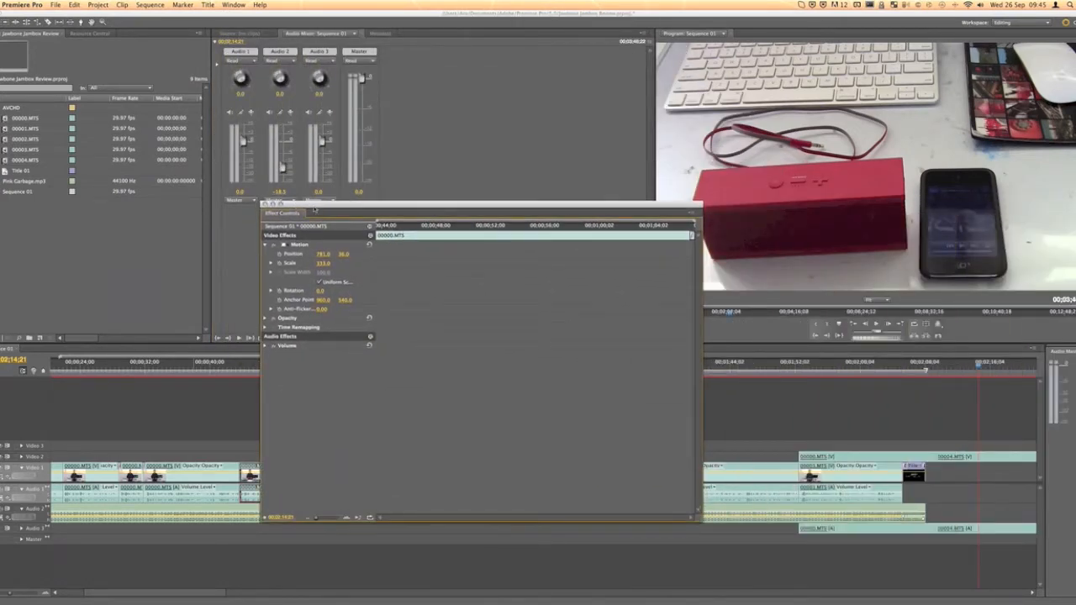
pyautogui.moveTo(315, 208); pyautogui.dragTo(119, 157)
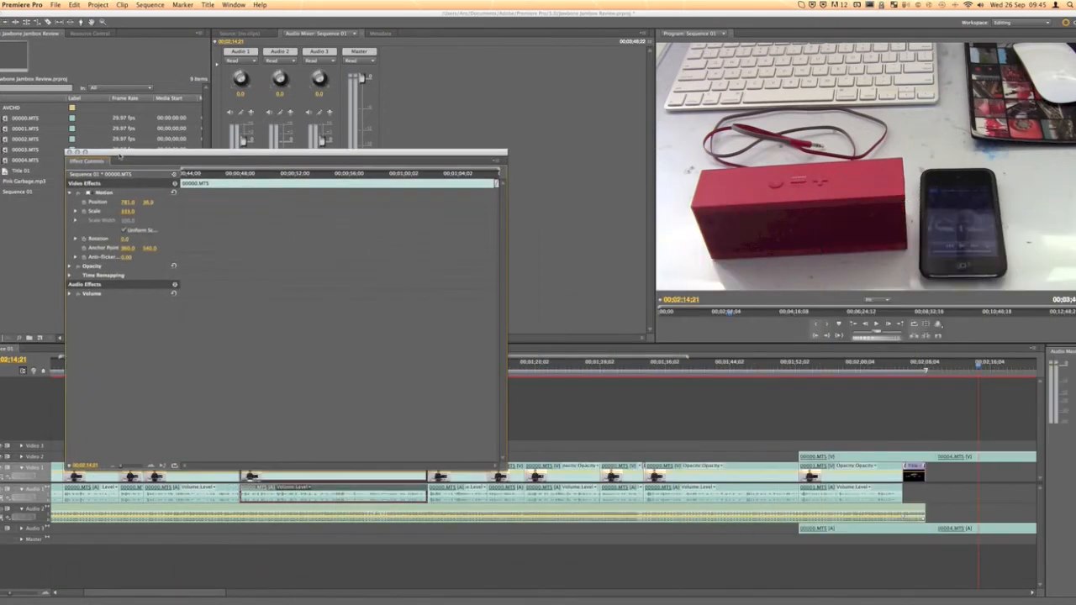
# Narrow the floating Effect Controls window to less than half its width and close it
pyautogui.moveTo(507, 469); pyautogui.dragTo(249, 457)
pyautogui.moveTo(203, 152); pyautogui.dragTo(261, 160)
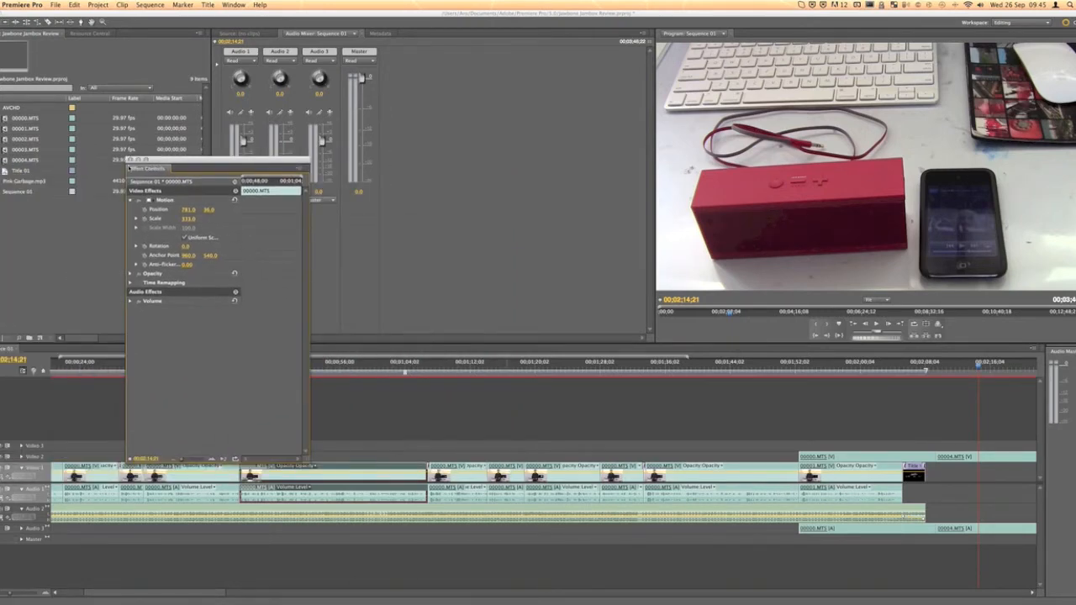
pyautogui.click(129, 161)
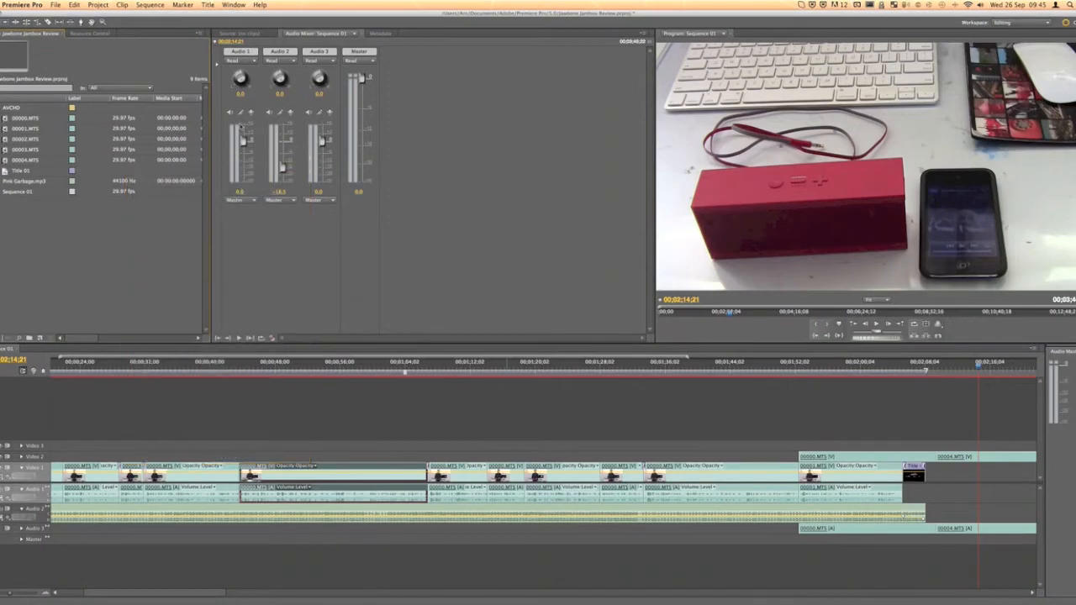
# Undock the frame holding the Source, Audio Mixer and Metadata panels and move it over the Program monitor
pyautogui.click(645, 39)
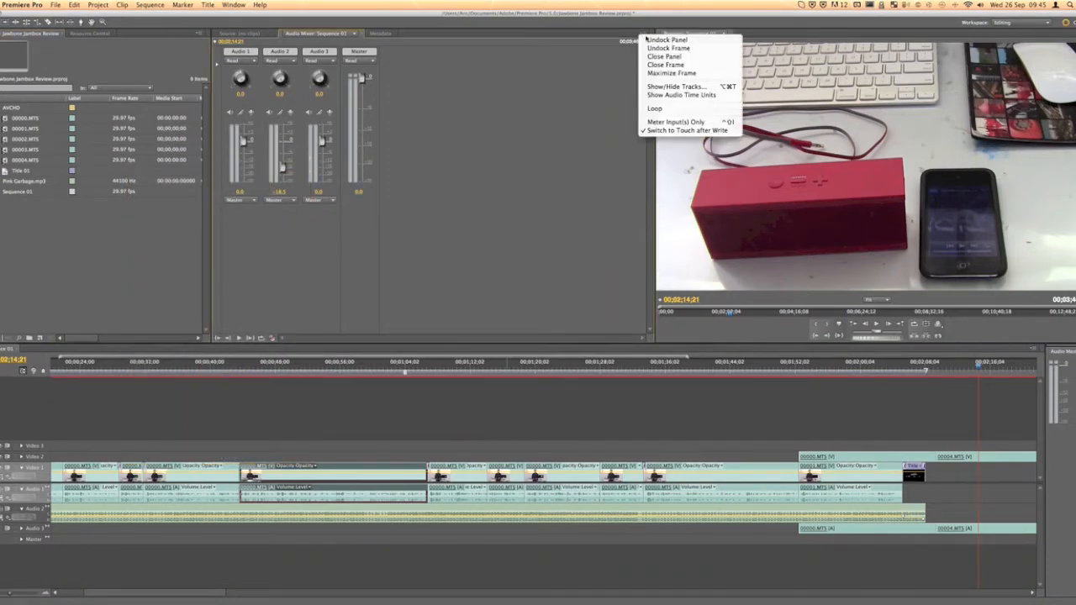
pyautogui.click(668, 48)
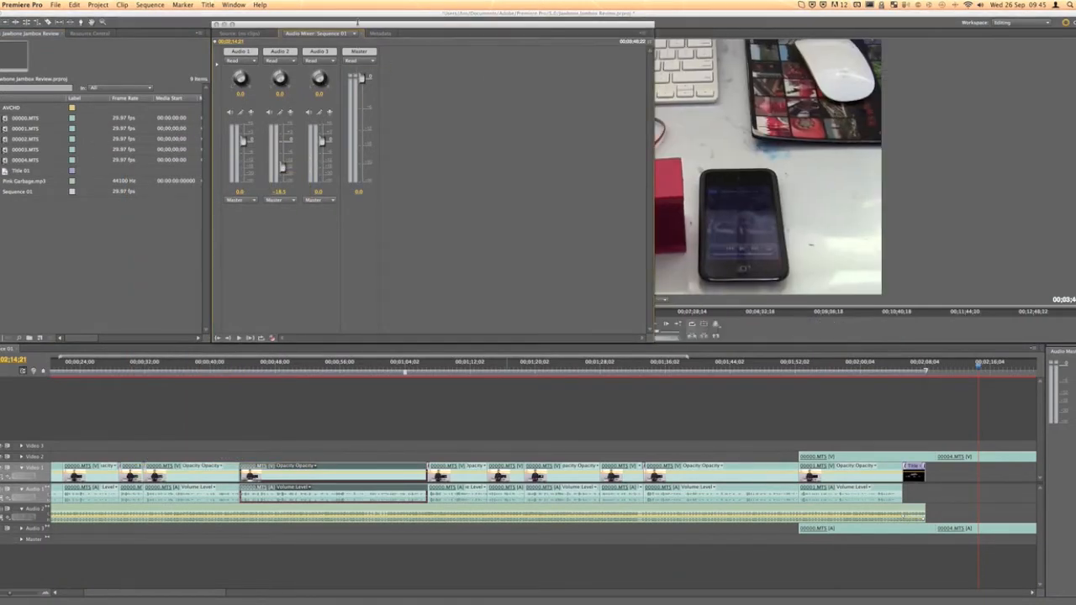
pyautogui.moveTo(354, 27); pyautogui.dragTo(577, 173)
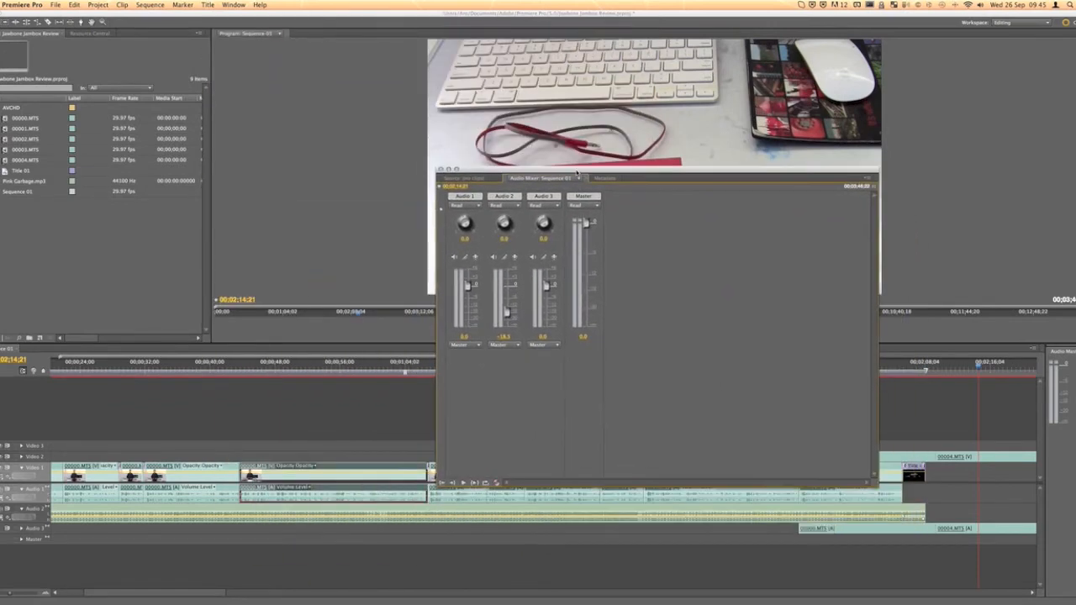
# Dock the floating Source, Audio Mixer and Metadata frame into the Program monitor's frame as one panel group
pyautogui.click(866, 179)
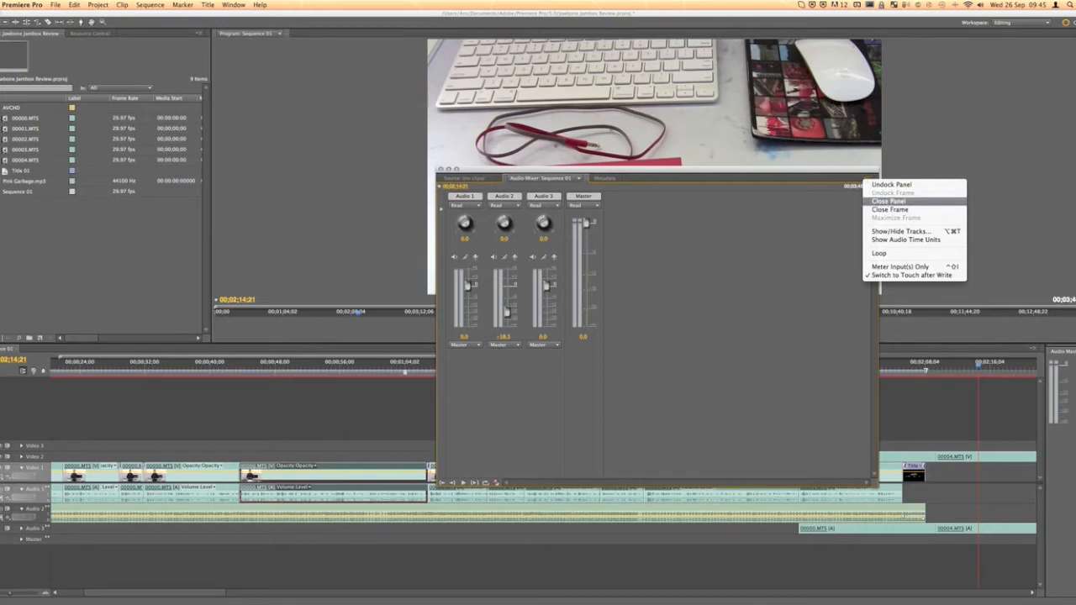
pyautogui.click(730, 183)
pyautogui.moveTo(712, 169); pyautogui.dragTo(202, 40)
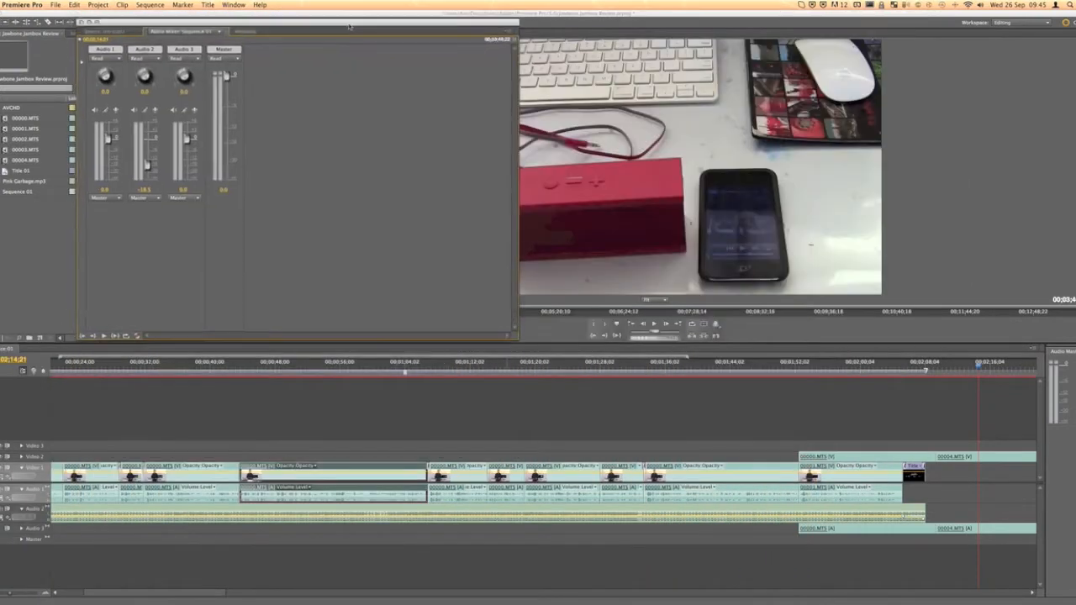
pyautogui.moveTo(369, 35); pyautogui.dragTo(409, 171)
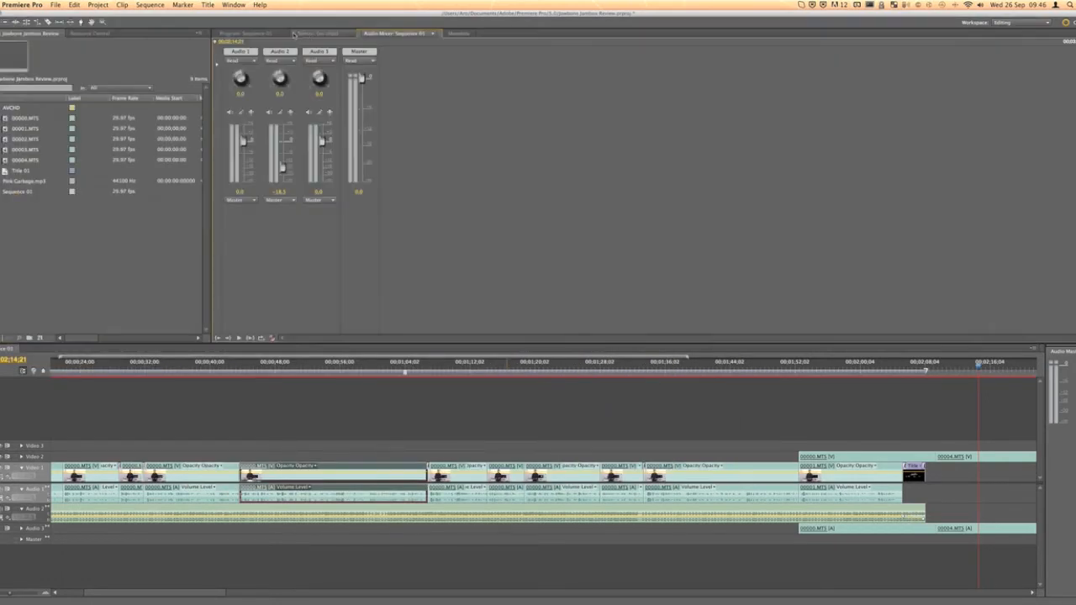
# Look through the Source, Audio Mixer and Metadata panels in the merged group and return to the Program monitor
pyautogui.click(267, 35)
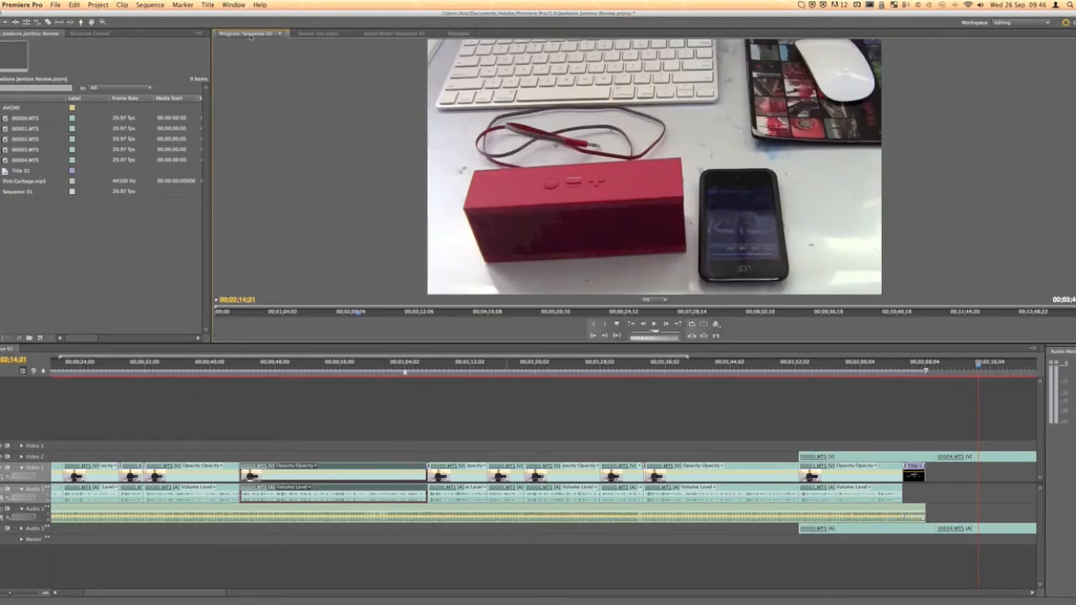
pyautogui.click(325, 35)
pyautogui.click(396, 34)
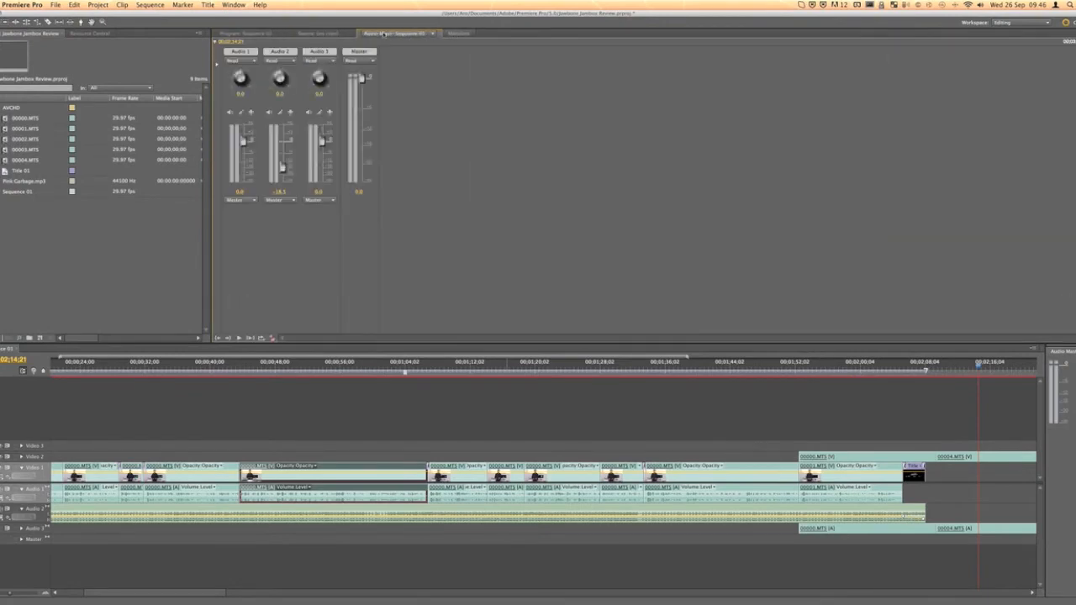
pyautogui.click(458, 33)
pyautogui.click(246, 33)
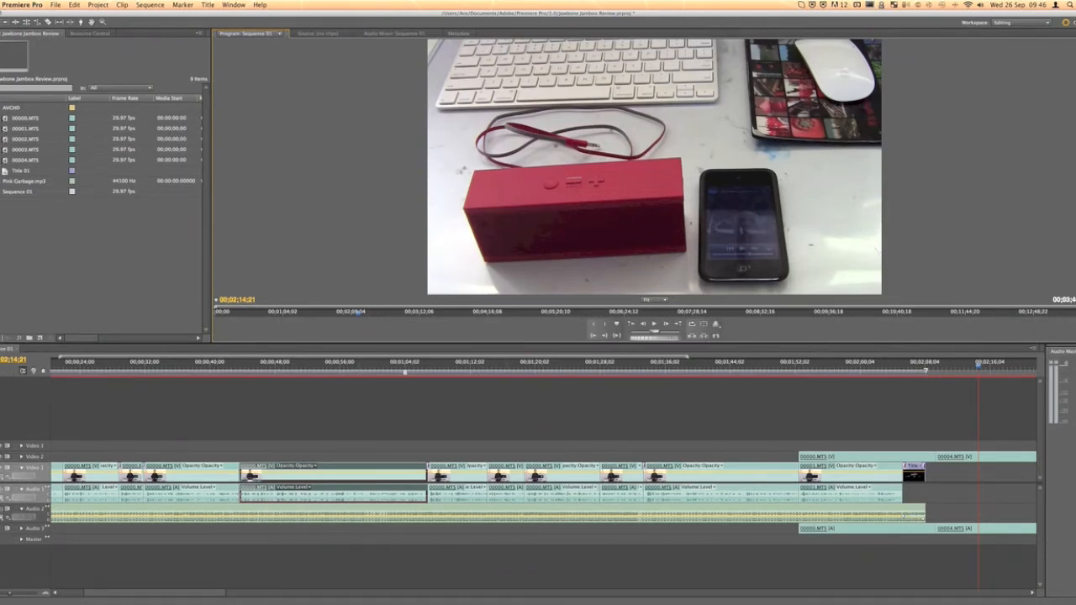
# Widen the Project panel to about twice its width and adjust the width of its Name column
pyautogui.click(290, 413)
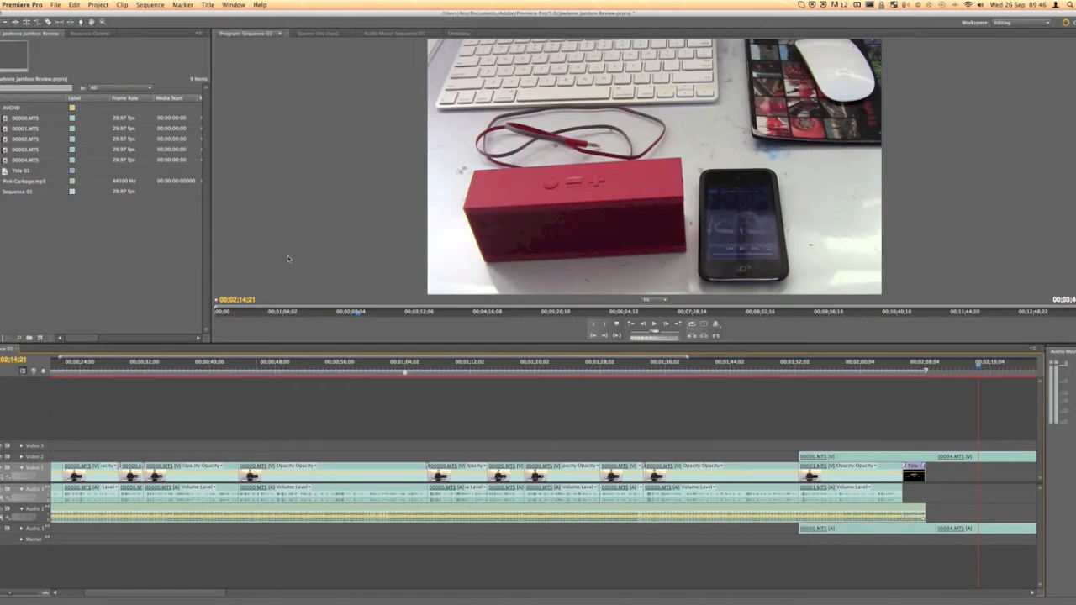
pyautogui.moveTo(210, 259)
pyautogui.mouseDown()
pyautogui.moveTo(476, 259)
pyautogui.moveTo(100, 248)
pyautogui.moveTo(226, 257)
pyautogui.mouseUp()
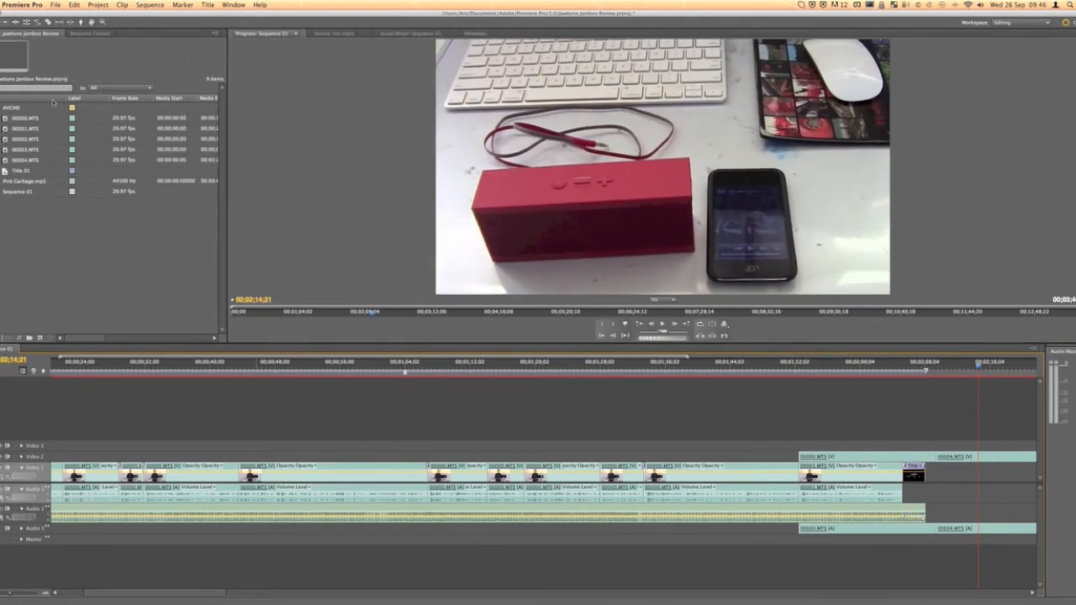
pyautogui.moveTo(66, 100); pyautogui.dragTo(74, 99)
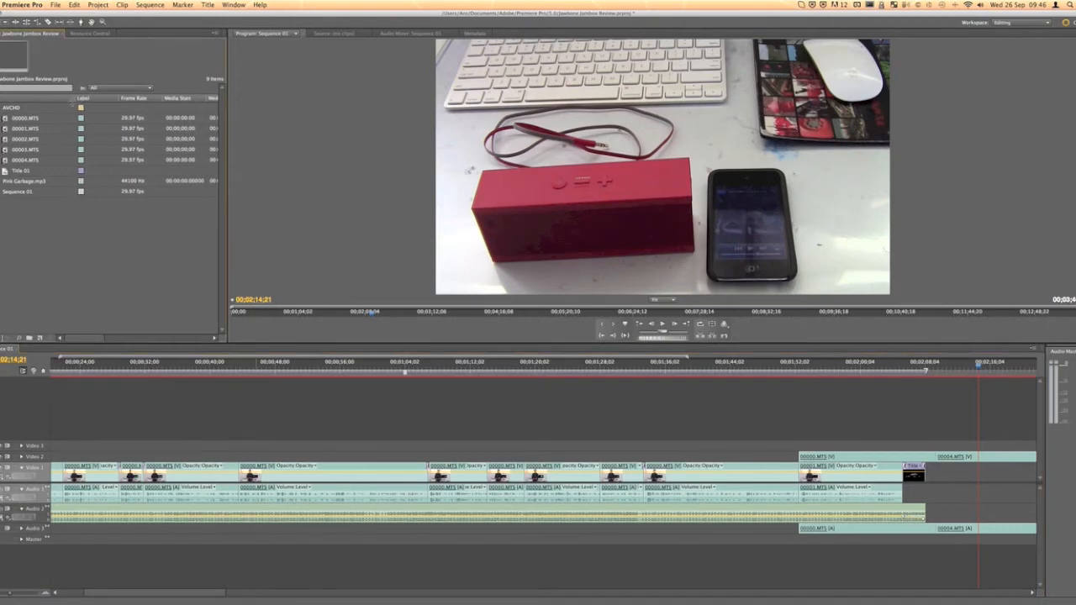
pyautogui.moveTo(228, 160); pyautogui.dragTo(439, 159)
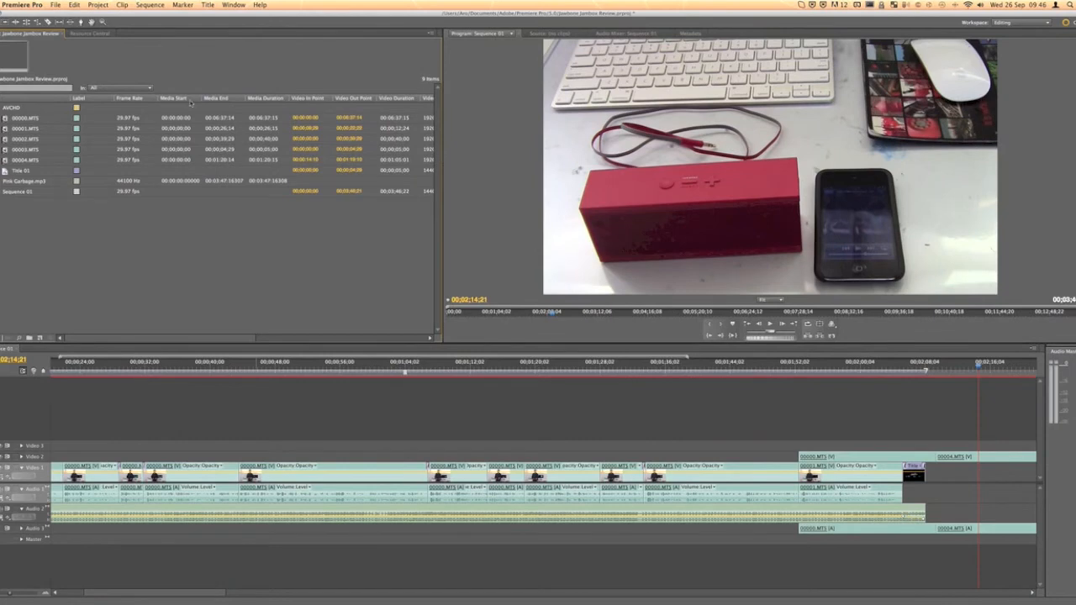
pyautogui.moveTo(72, 99)
pyautogui.mouseDown()
pyautogui.moveTo(32, 101)
pyautogui.moveTo(66, 100)
pyautogui.mouseUp()
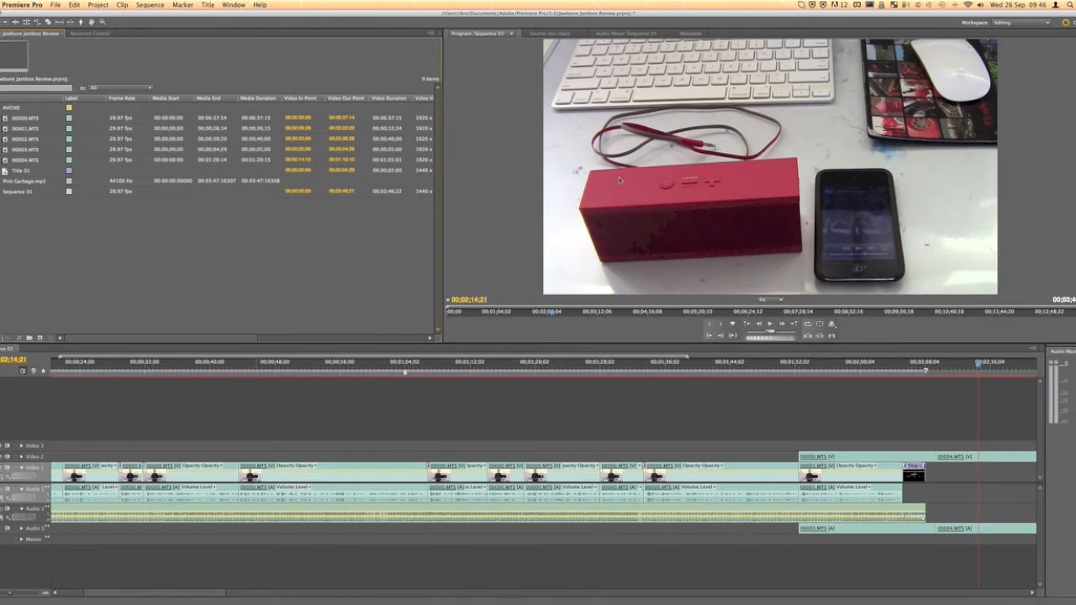
# Narrow the Project panel, dock the Source monitor as a full-height column beside the other panels, and reduce that column's width
pyautogui.moveTo(443, 180); pyautogui.dragTo(131, 180)
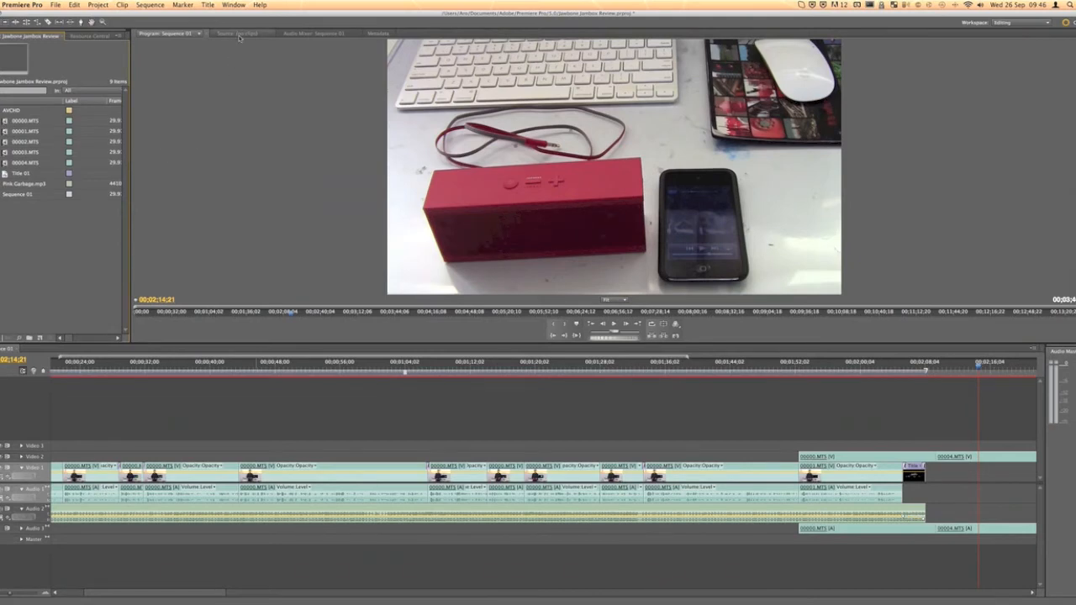
pyautogui.moveTo(240, 35); pyautogui.dragTo(2, 454)
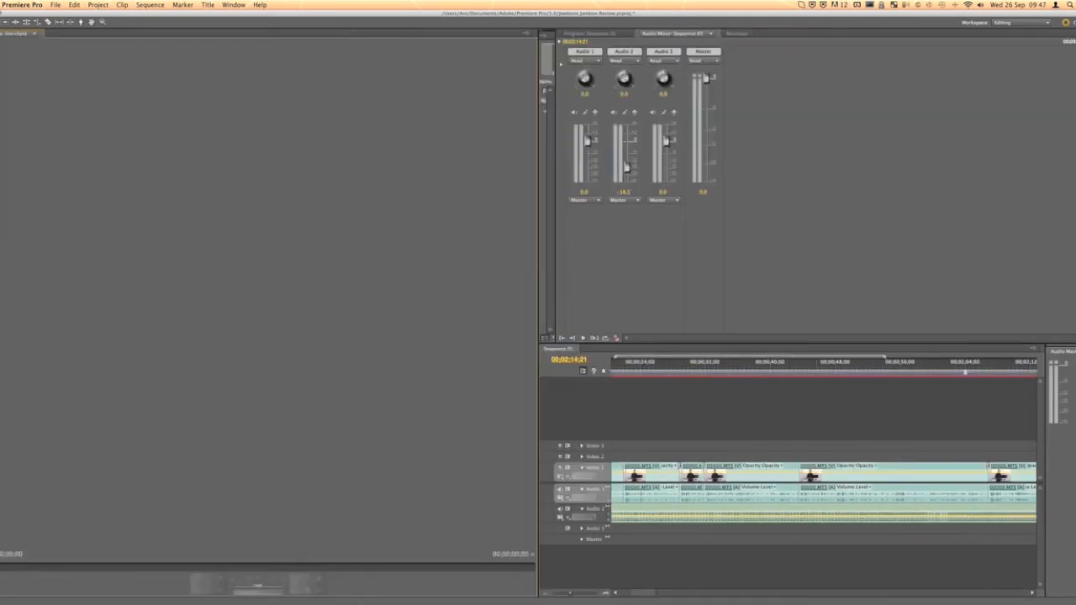
pyautogui.moveTo(538, 141); pyautogui.dragTo(198, 135)
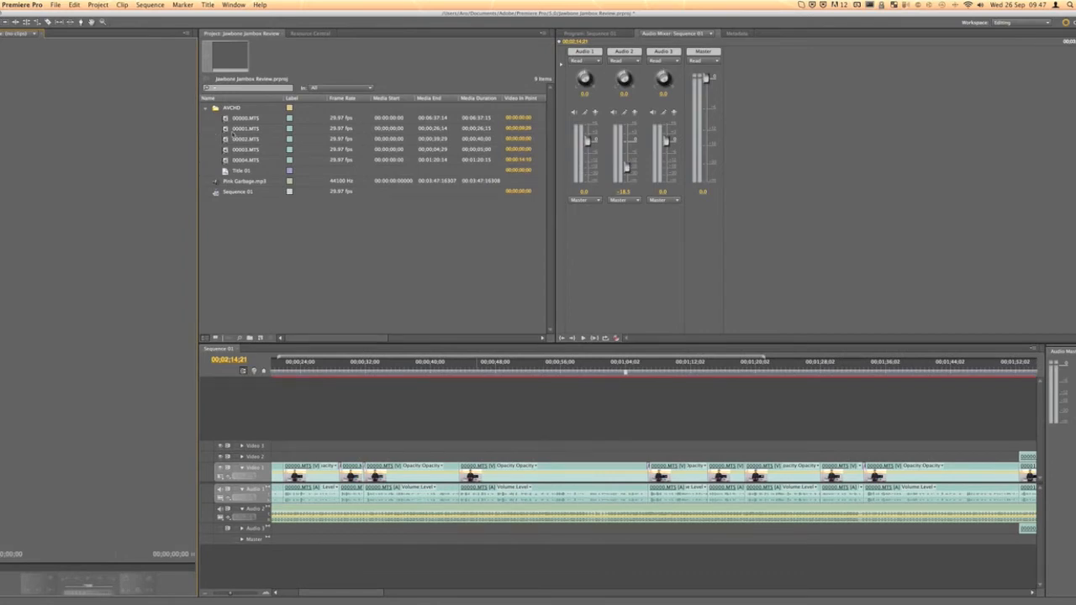
# Reset the current Editing workspace to its original layout
pyautogui.click(1024, 26)
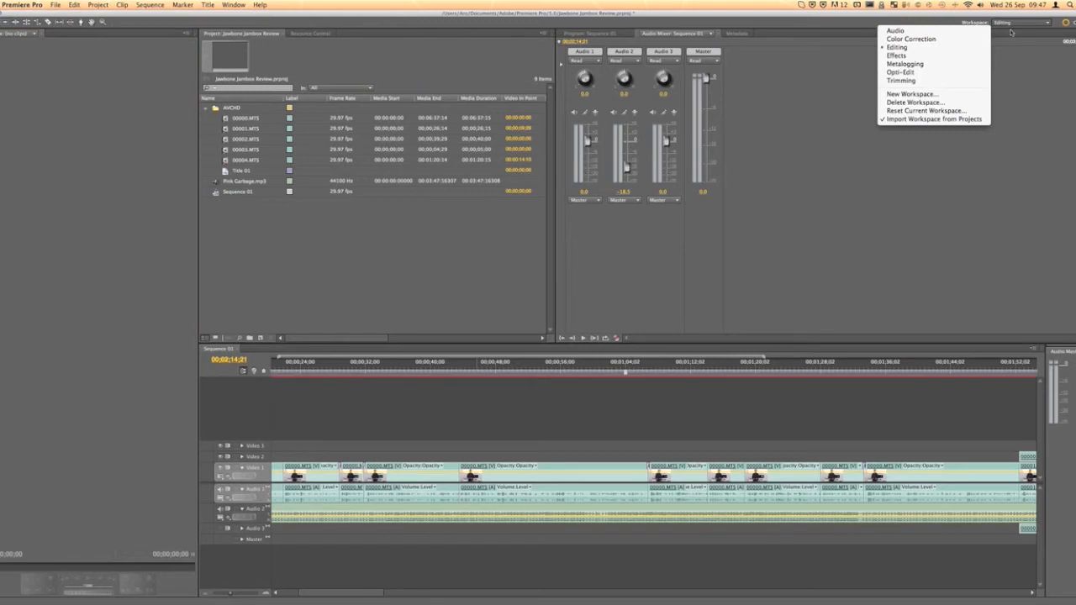
pyautogui.click(950, 110)
pyautogui.click(566, 320)
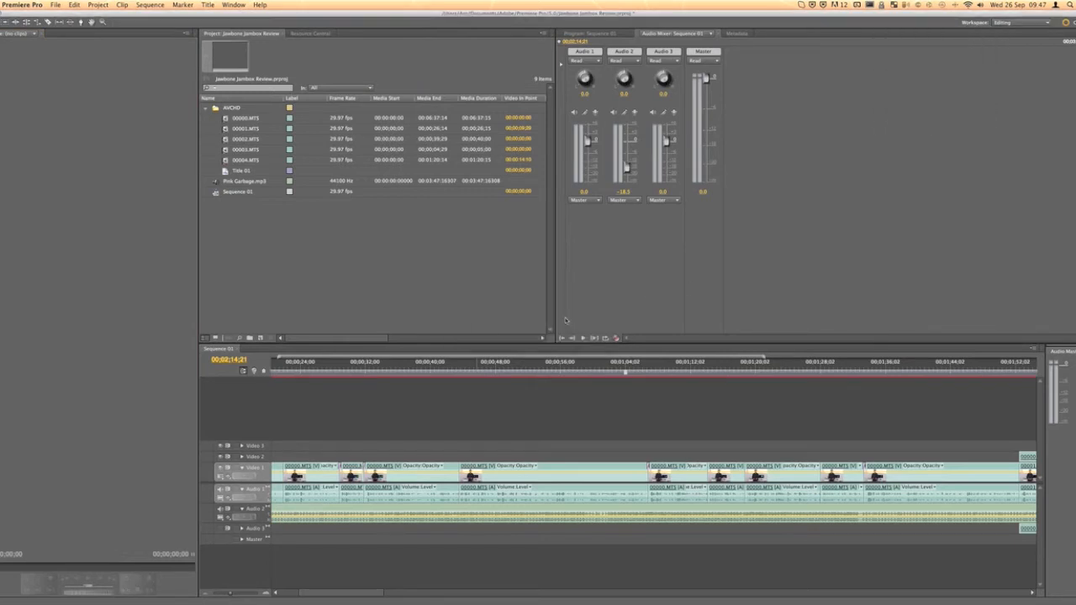
pyautogui.click(1024, 23)
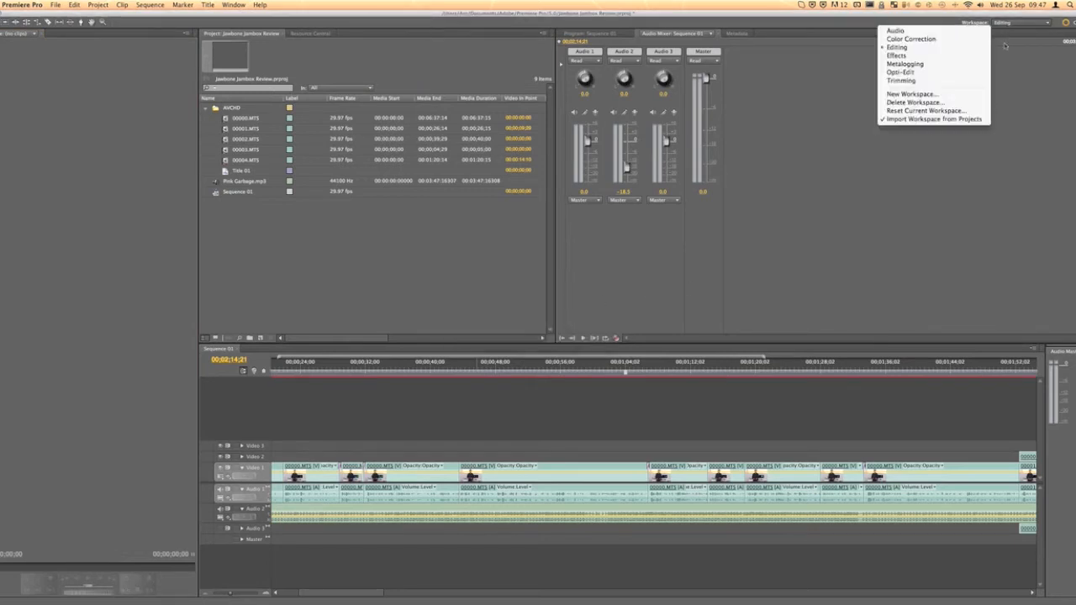
pyautogui.click(928, 111)
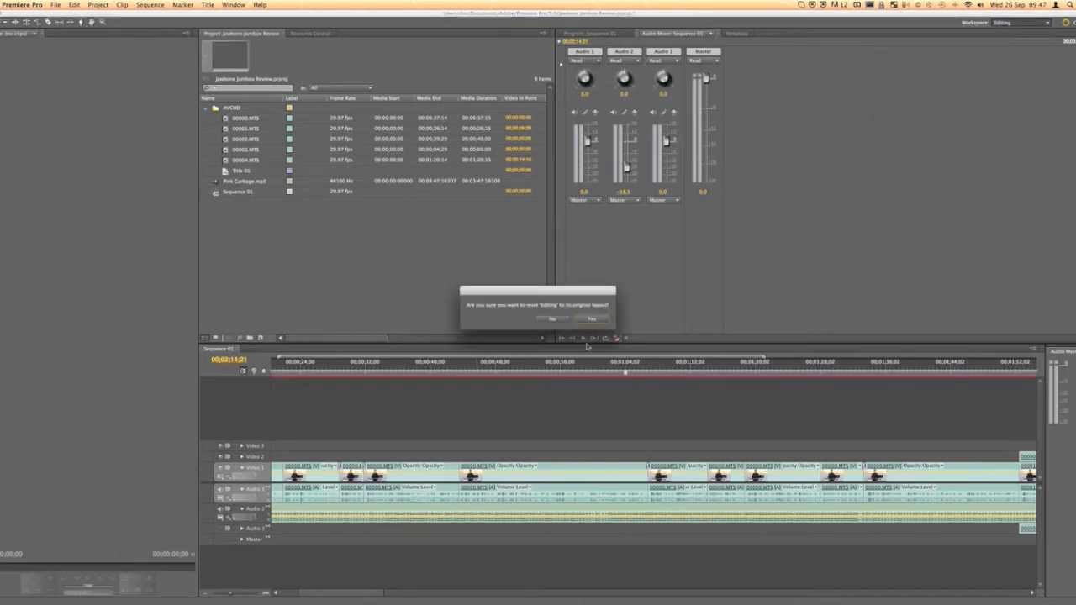
pyautogui.click(591, 319)
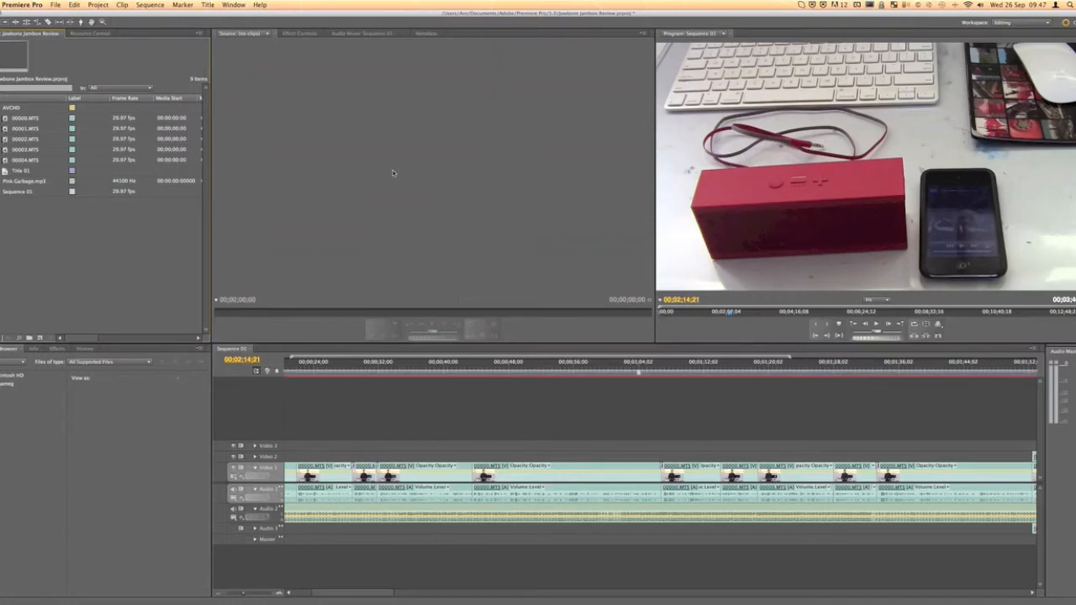
# Bring up the History panel and the Effects panel from the list of available panels
pyautogui.click(234, 5)
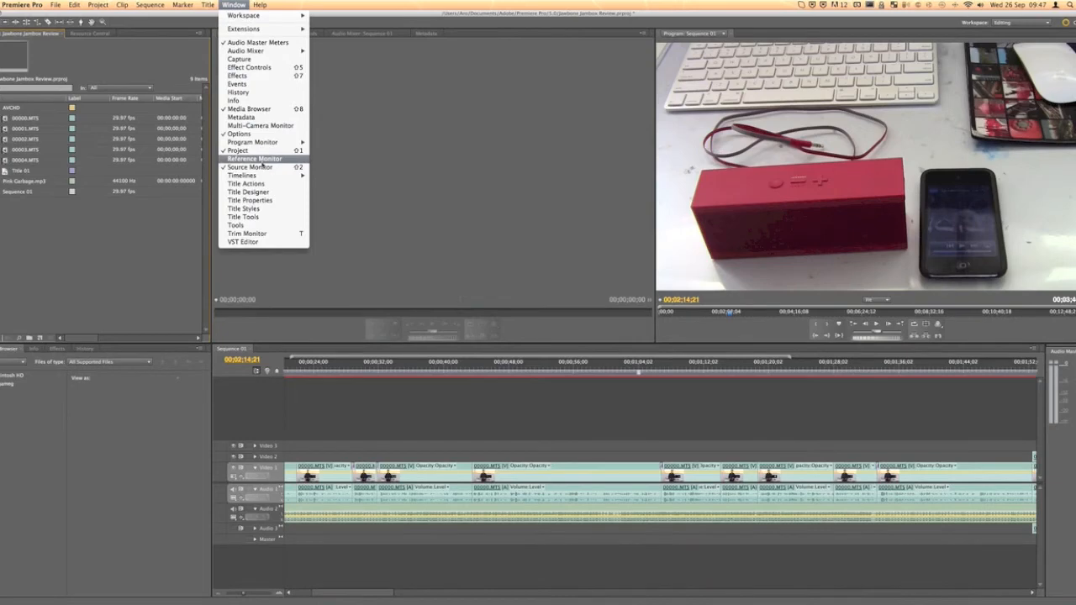
pyautogui.click(274, 92)
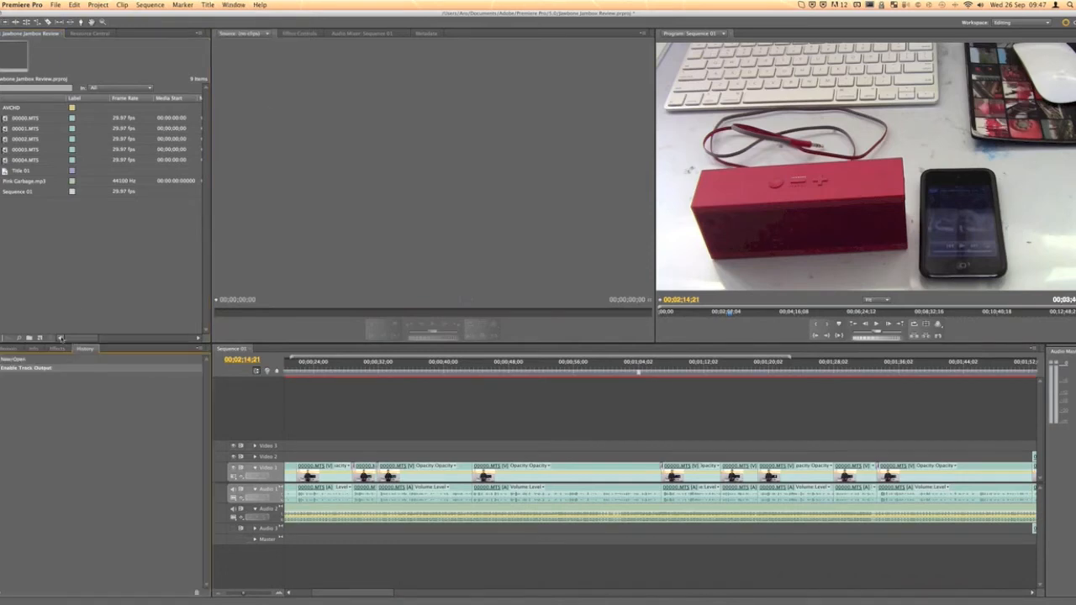
pyautogui.click(233, 4)
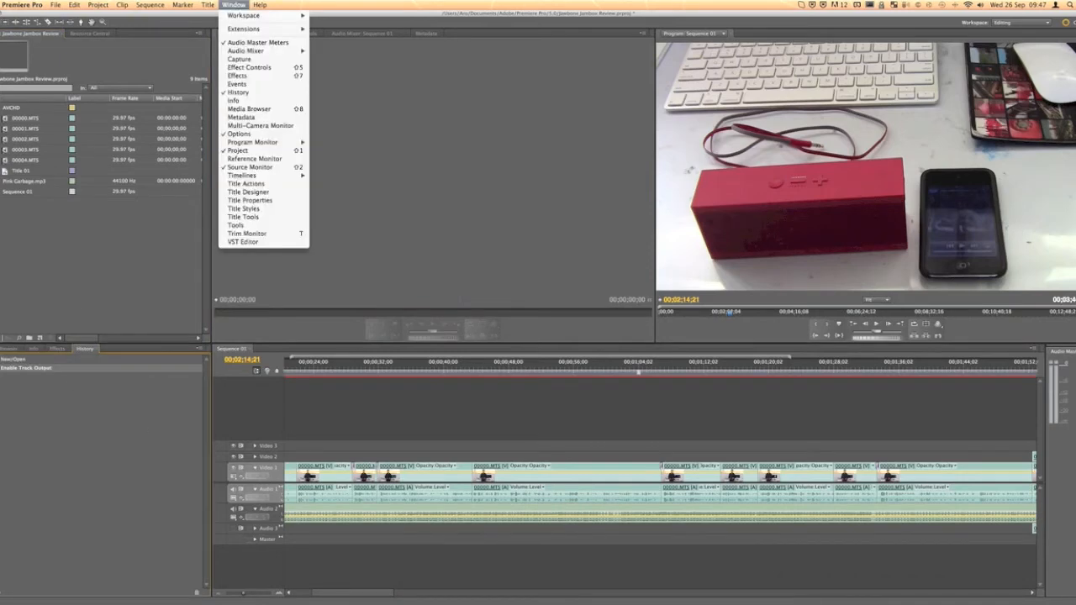
pyautogui.click(267, 75)
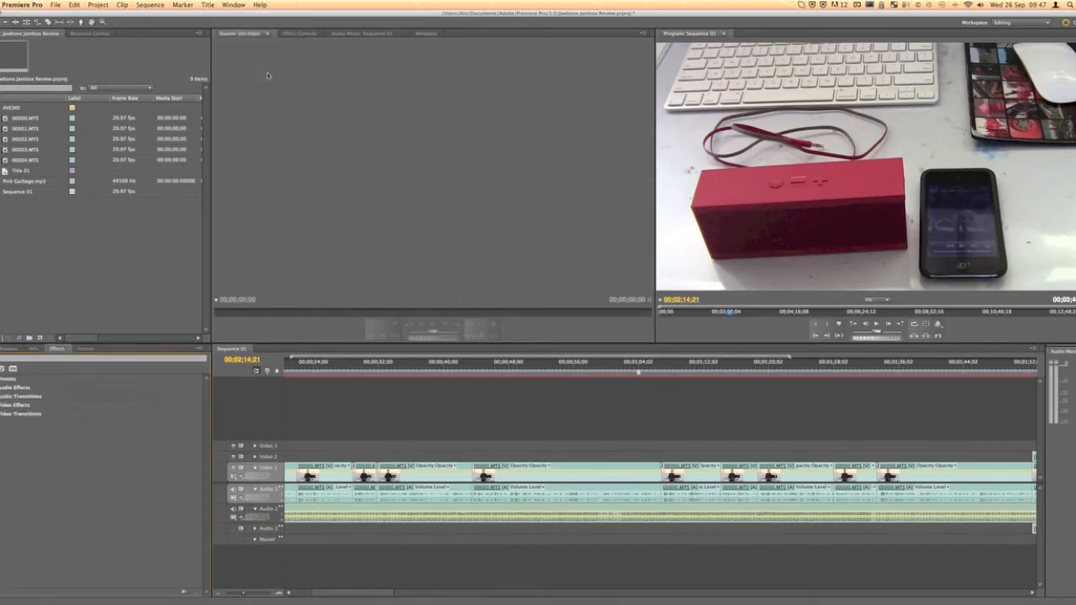
pyautogui.click(233, 4)
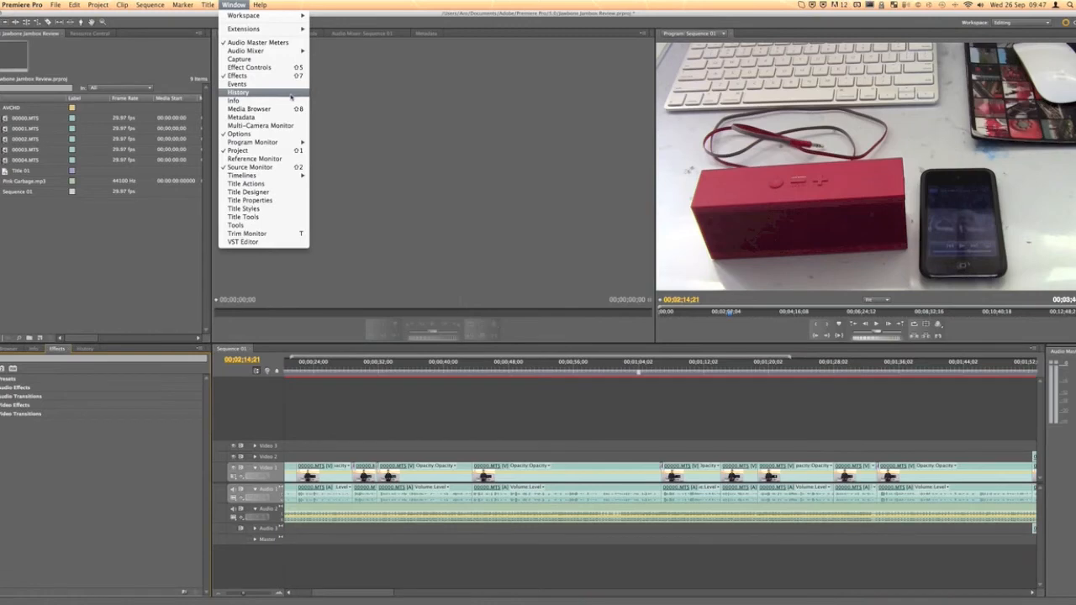
pyautogui.click(364, 63)
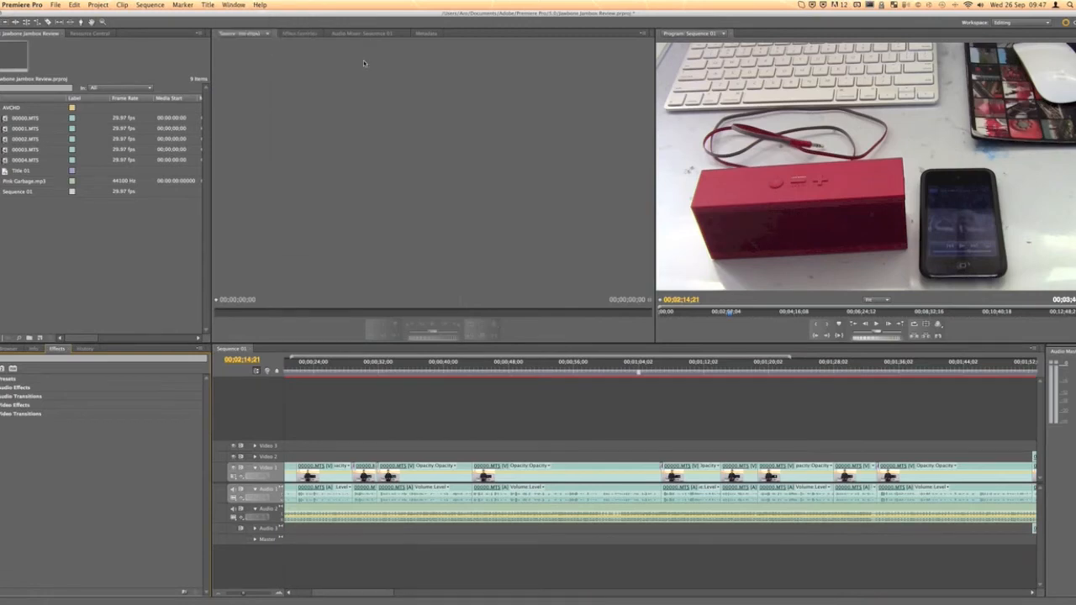
# Open the Tools panel, dock Title Properties and the Title panel above the Source monitor, and close the floating titler window
pyautogui.click(233, 6)
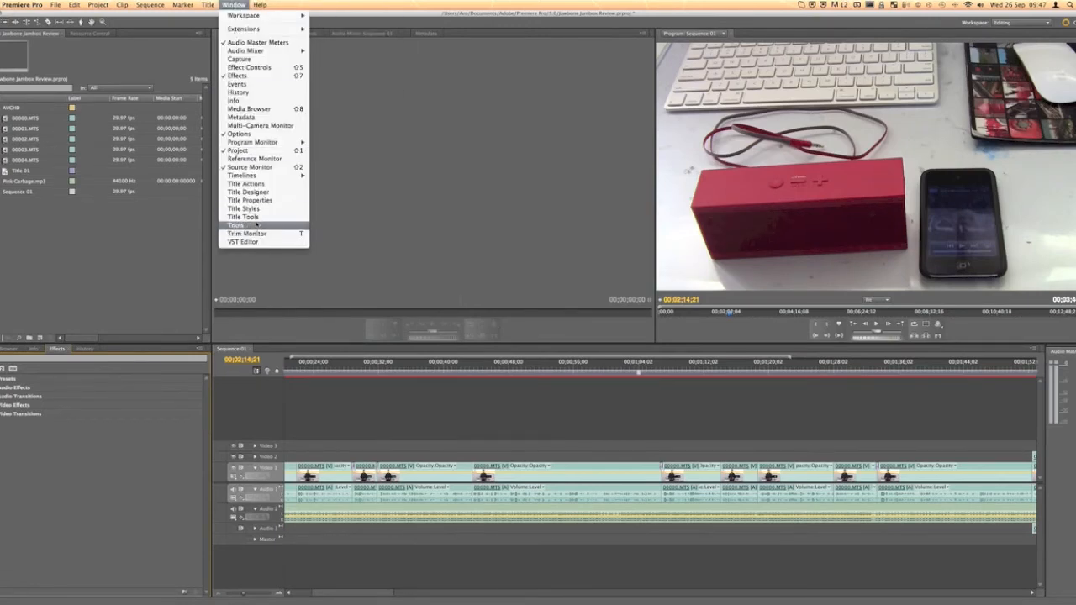
pyautogui.click(257, 224)
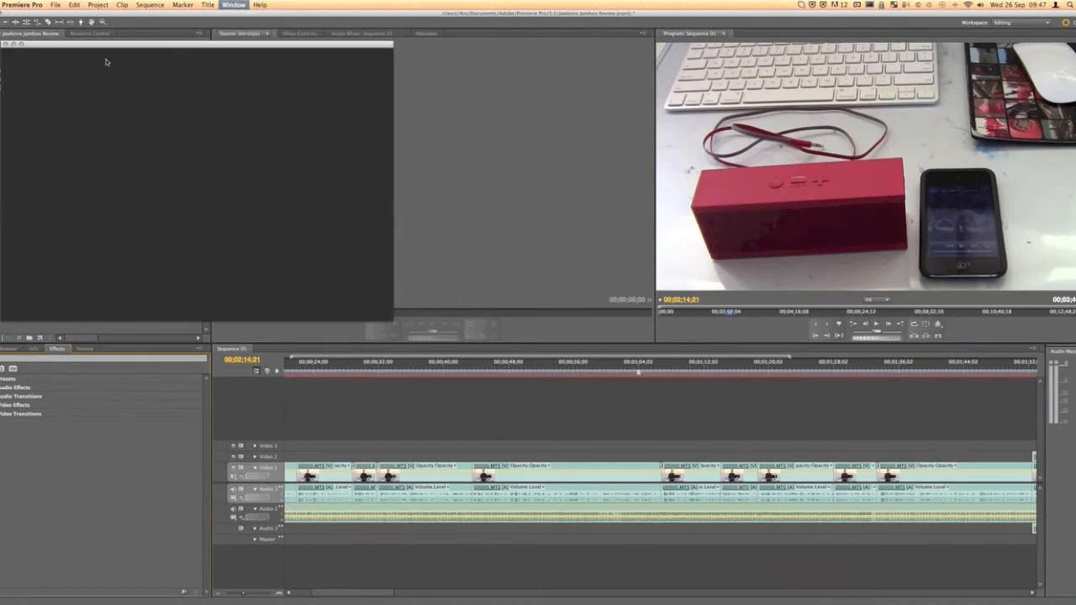
pyautogui.moveTo(110, 47); pyautogui.dragTo(402, 106)
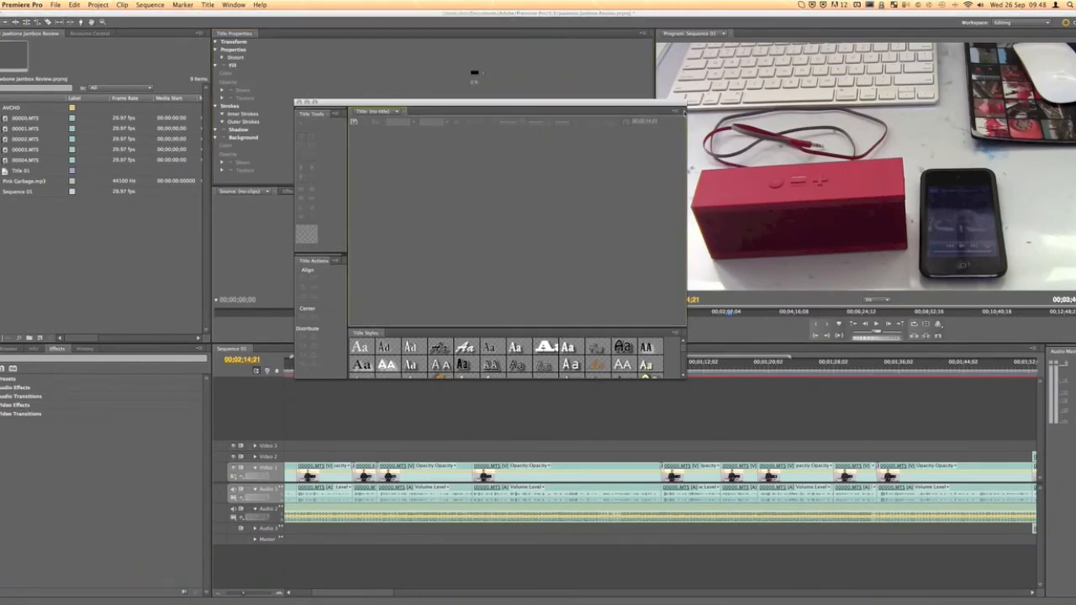
pyautogui.moveTo(595, 18); pyautogui.dragTo(586, 36)
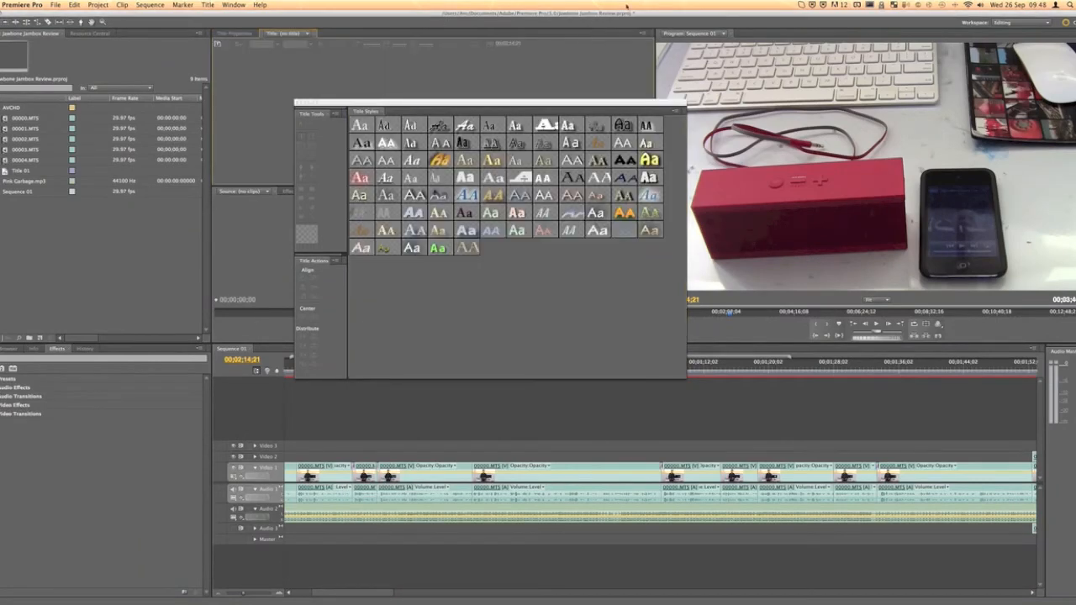
pyautogui.click(298, 103)
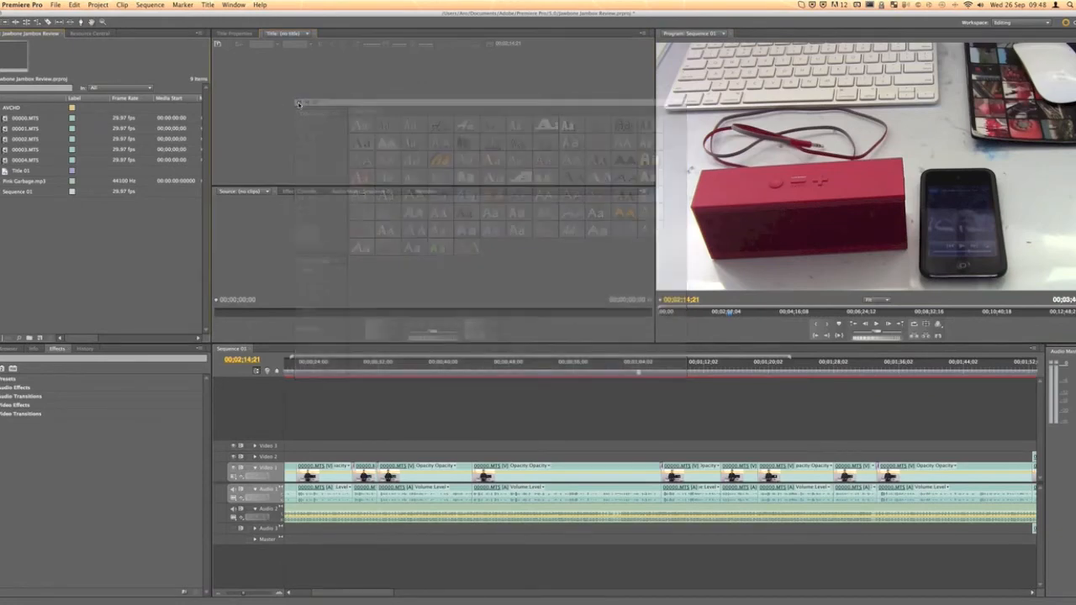
pyautogui.click(234, 33)
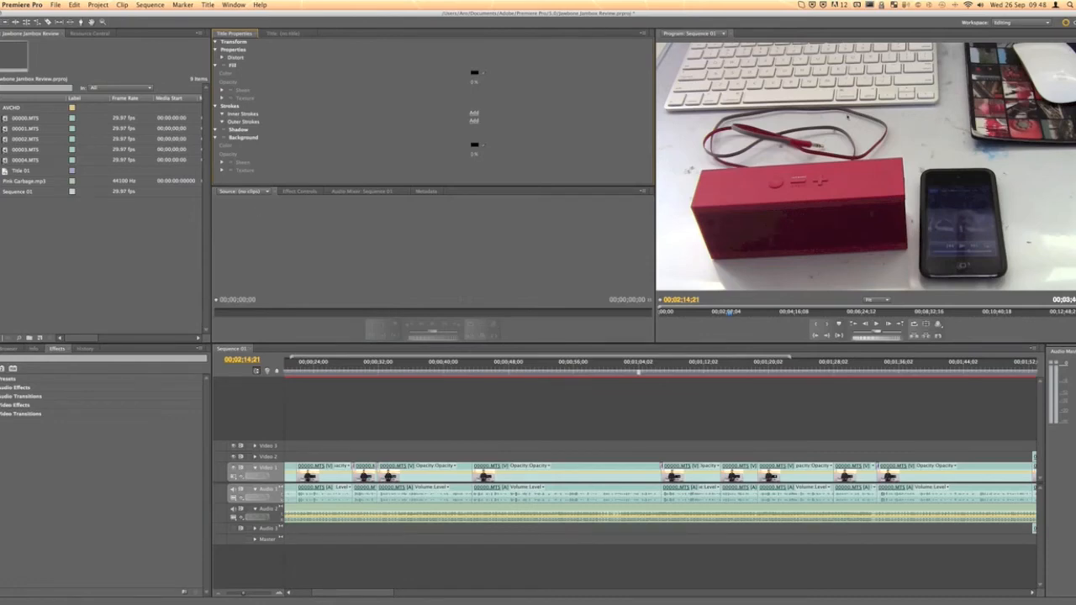
# Restore the Editing workspace's original layout to remove the docked title panels
pyautogui.click(1013, 22)
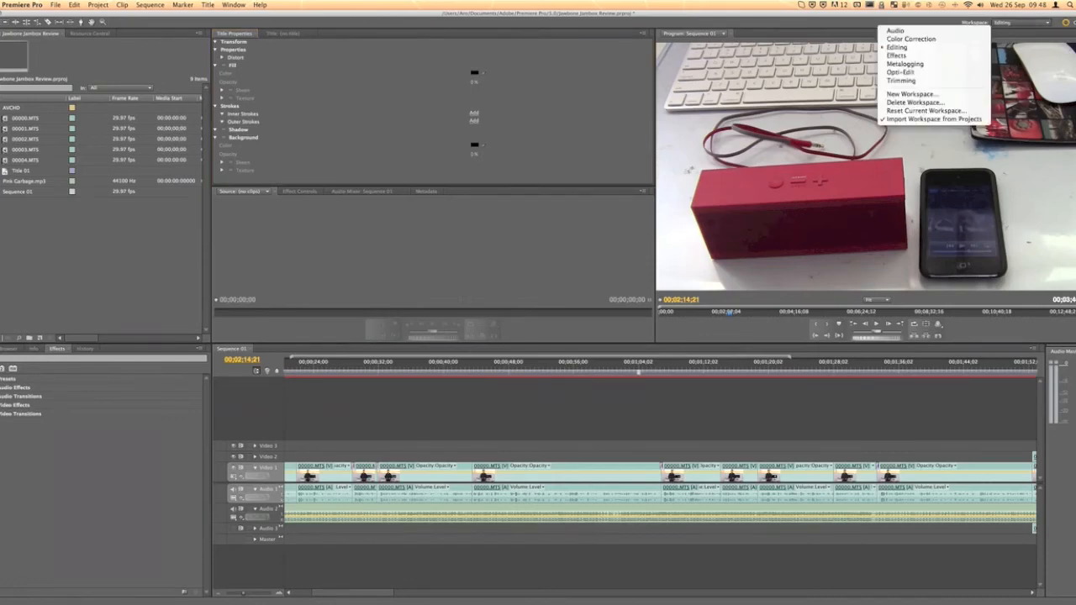
pyautogui.click(932, 111)
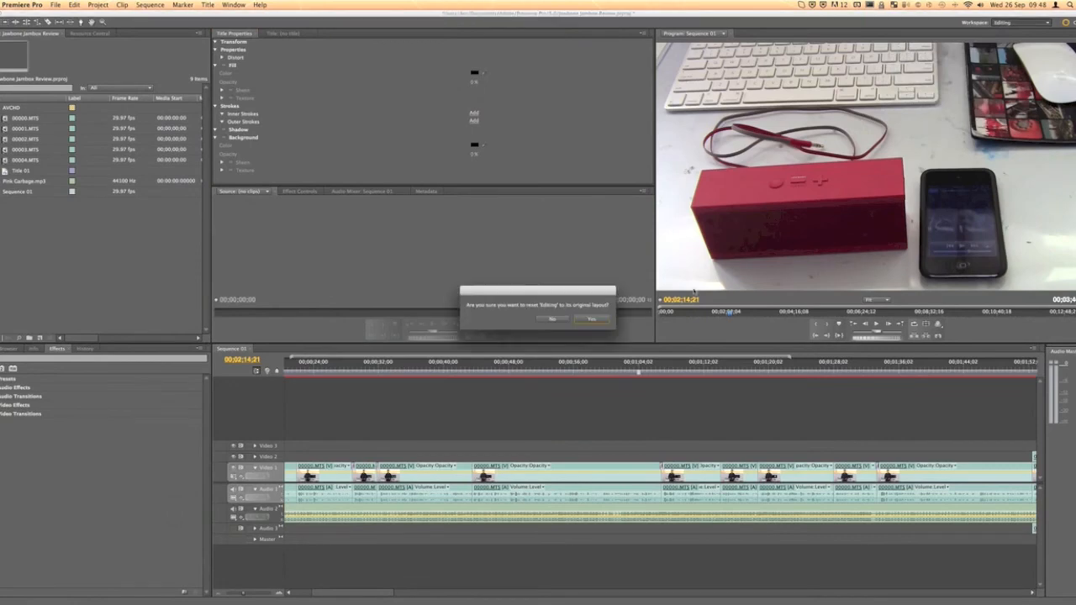
pyautogui.click(597, 321)
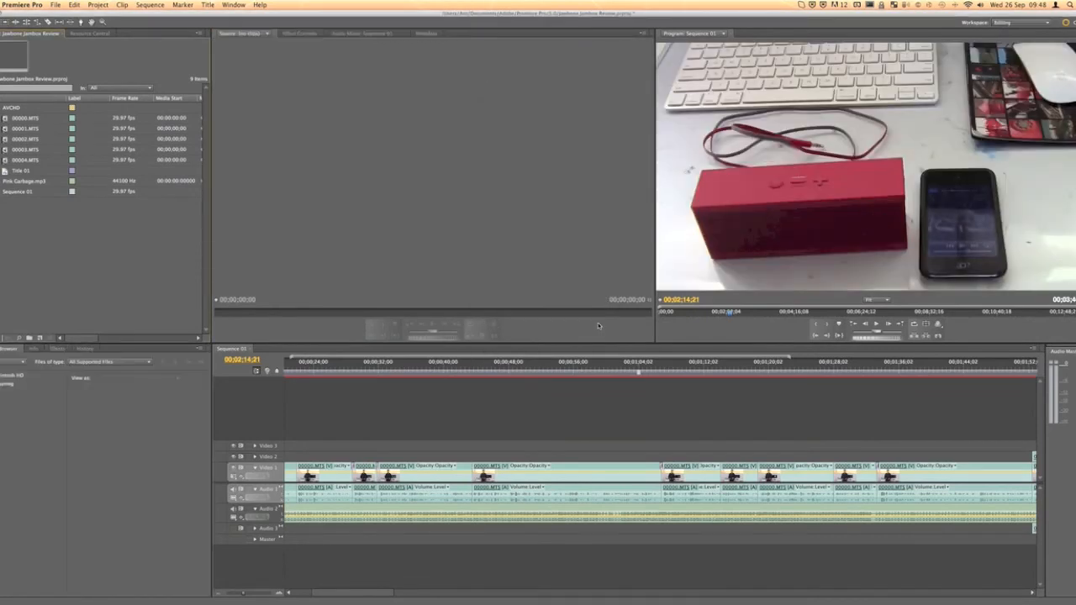
pyautogui.click(1017, 23)
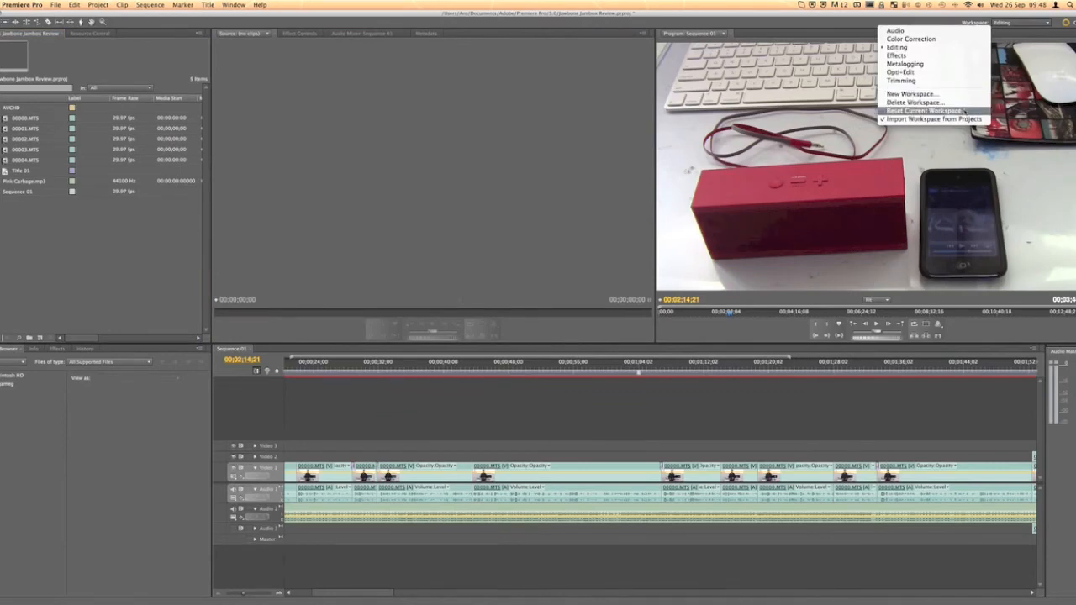
pyautogui.click(531, 406)
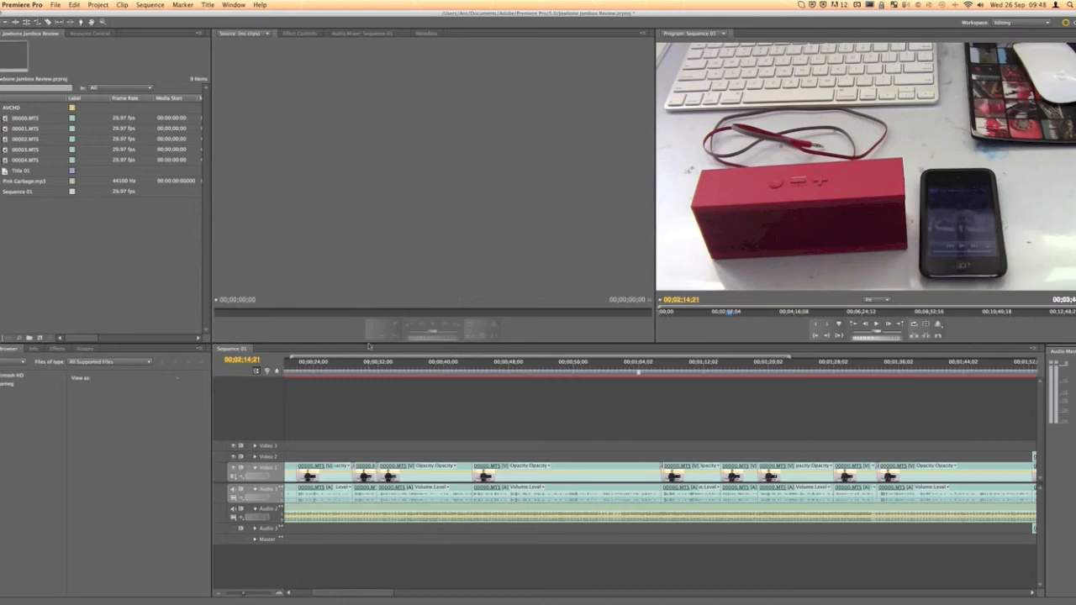
# Close the Program monitor, the Media Browser's whole frame and the Audio Master Meters
pyautogui.click(730, 35)
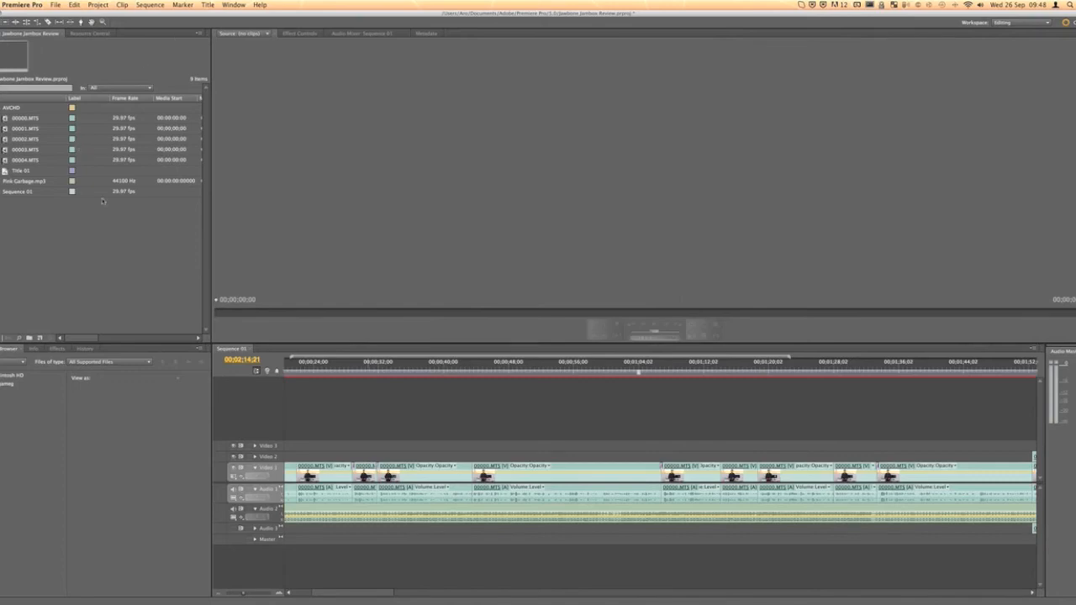
pyautogui.click(199, 349)
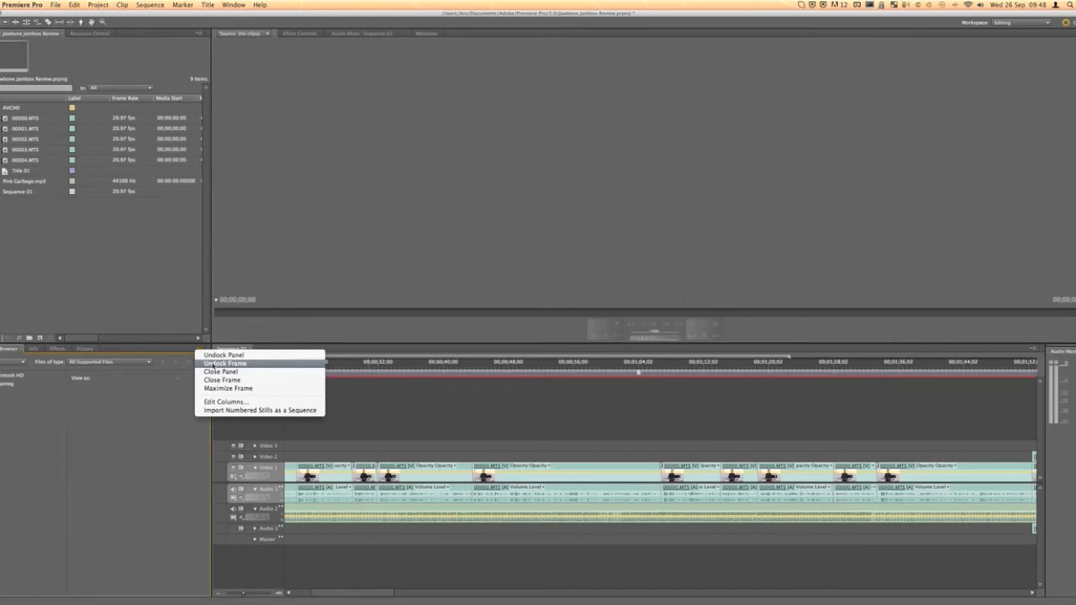
pyautogui.click(222, 380)
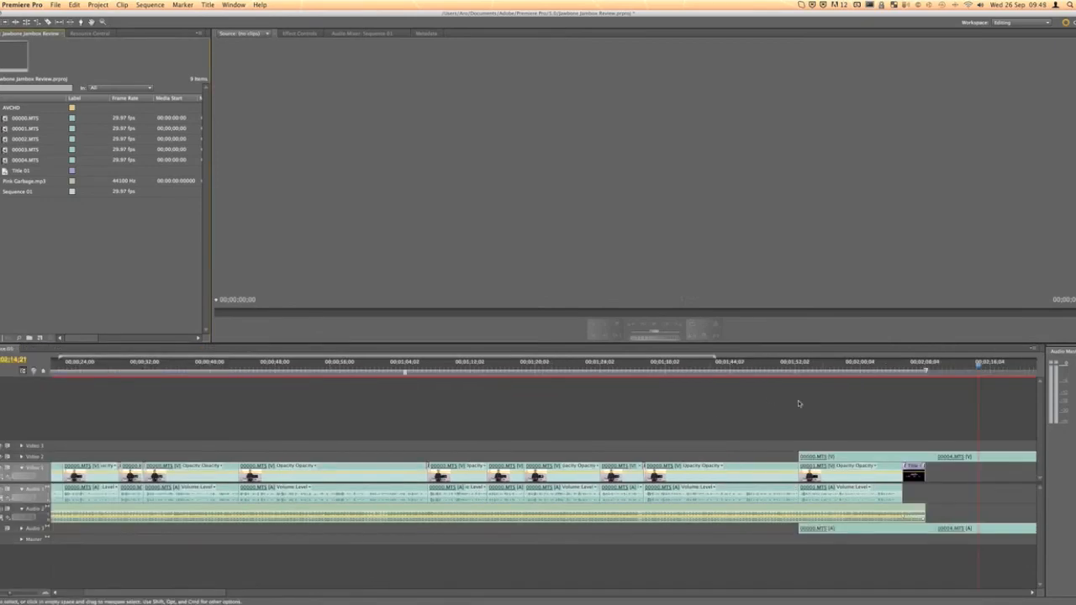
pyautogui.click(1069, 351)
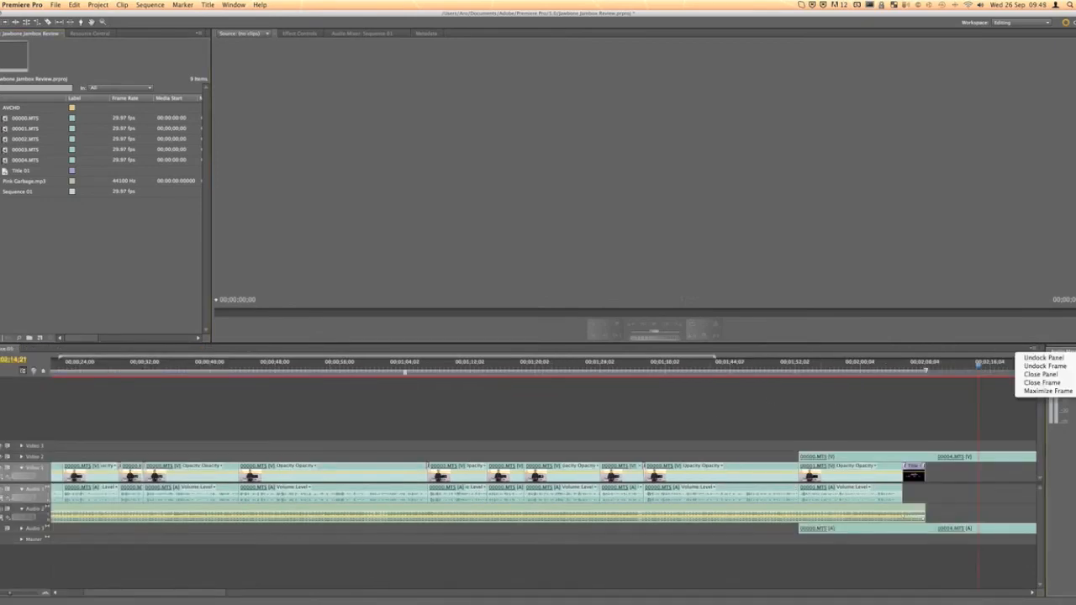
pyautogui.click(979, 388)
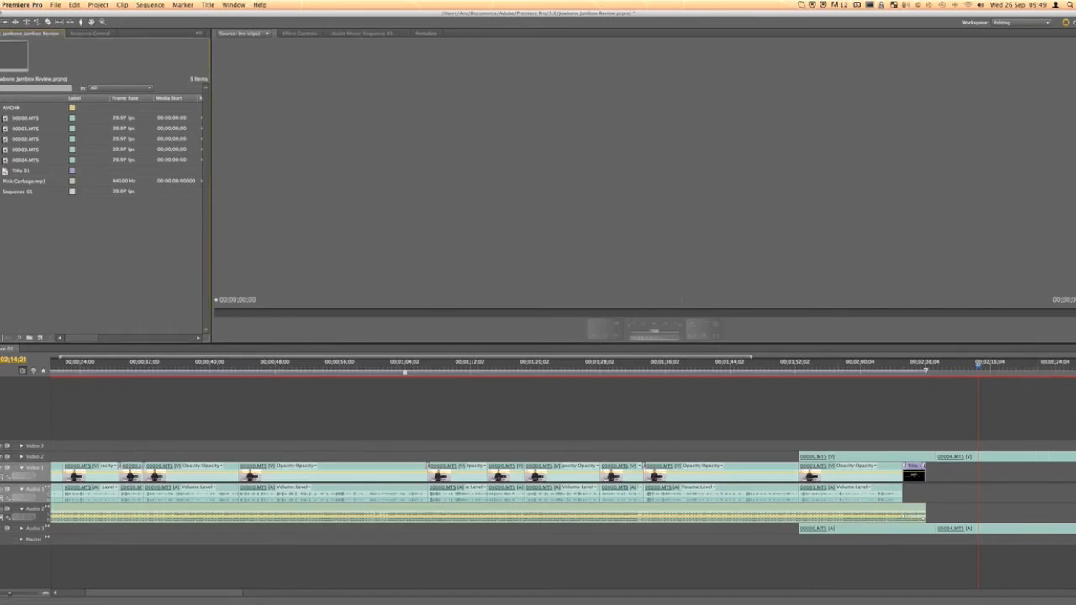
# Close the Effect Controls and Metadata panels in the Source monitor's frame
pyautogui.click(299, 34)
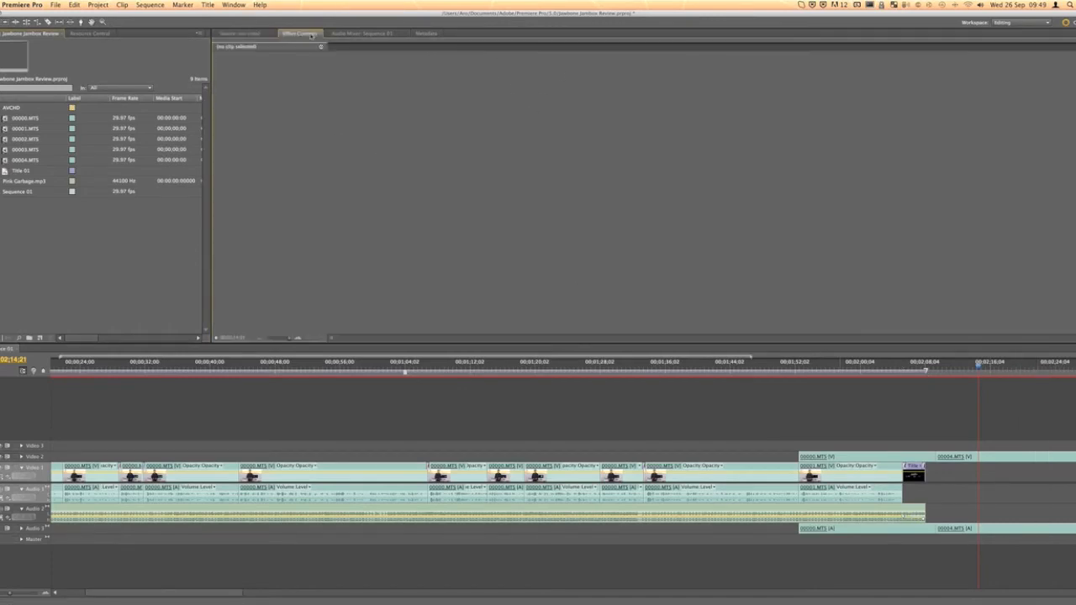
pyautogui.click(324, 35)
pyautogui.click(383, 34)
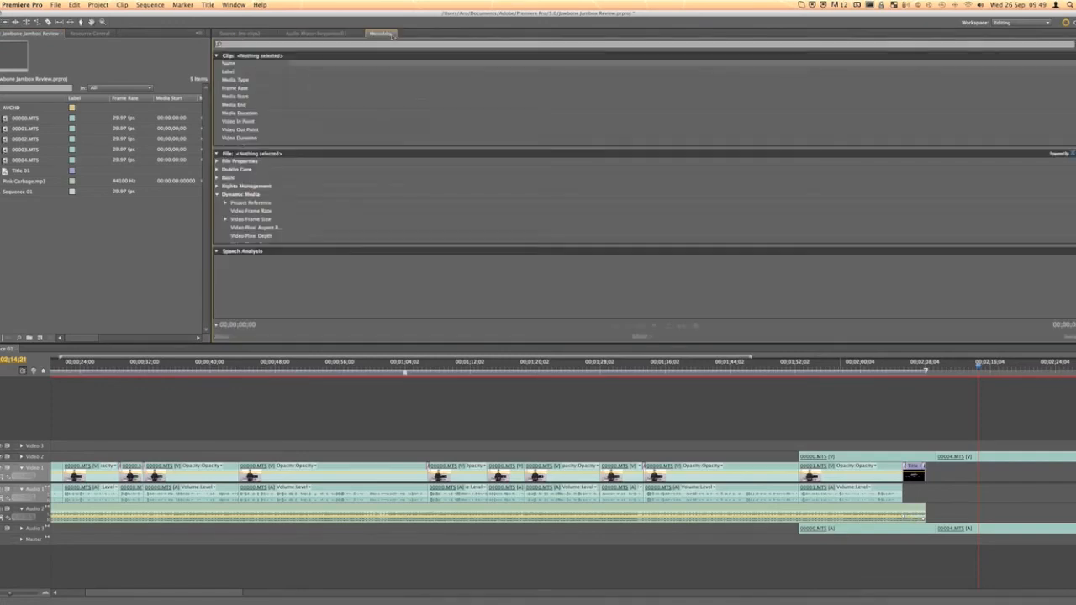
pyautogui.click(394, 34)
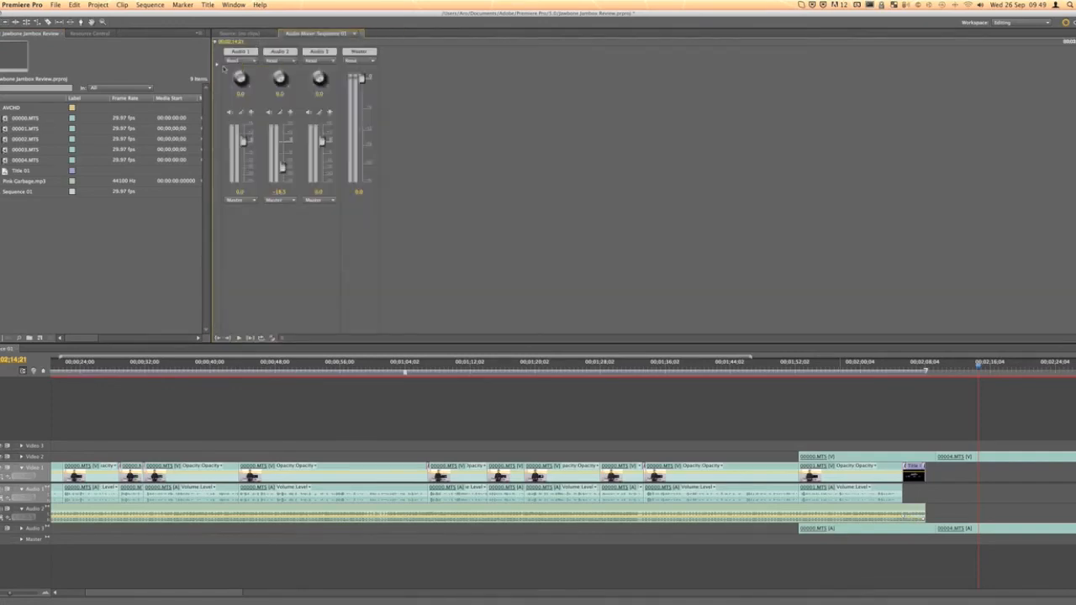
# Widen the Project panel's frame to more than twice its width and bring its Resource Central panel to the front
pyautogui.moveTo(214, 77); pyautogui.dragTo(476, 107)
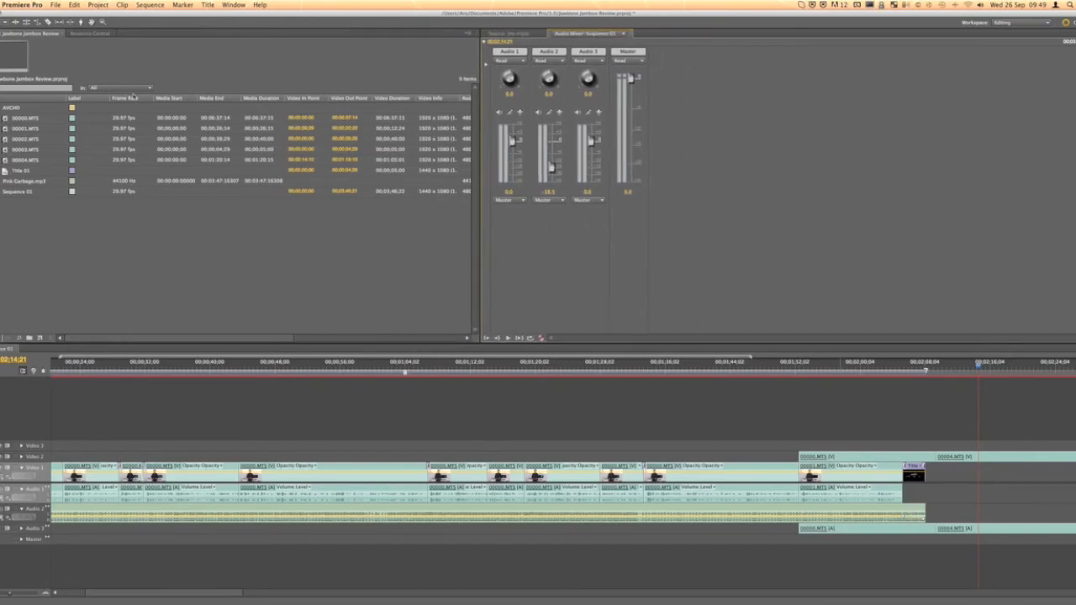
pyautogui.click(93, 34)
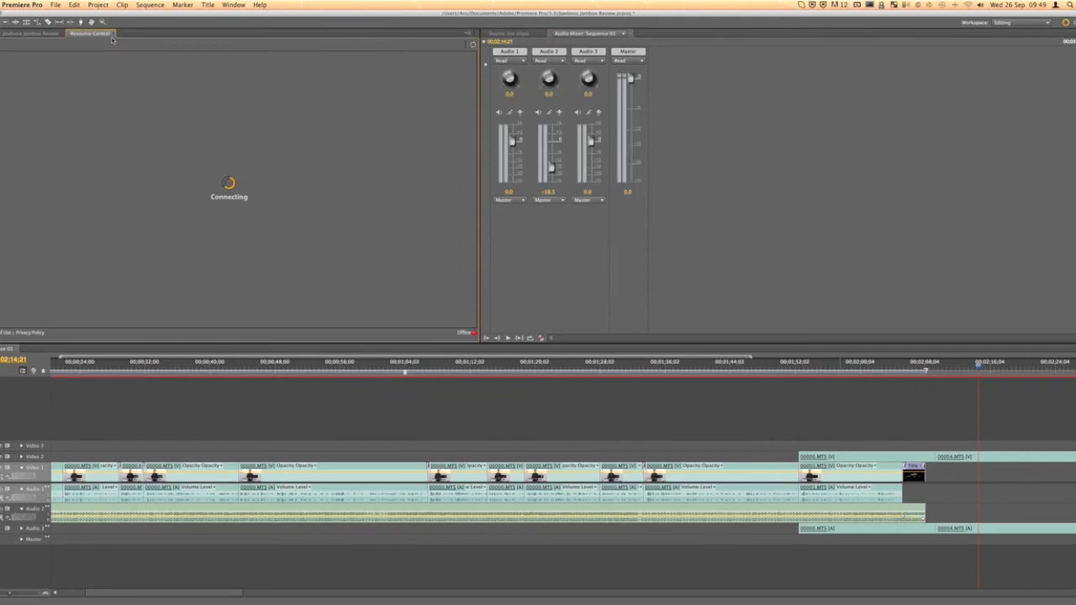
# Close the Resource Central panel beside the Project panel and make the upper row of frames taller by shrinking the timeline
pyautogui.click(37, 33)
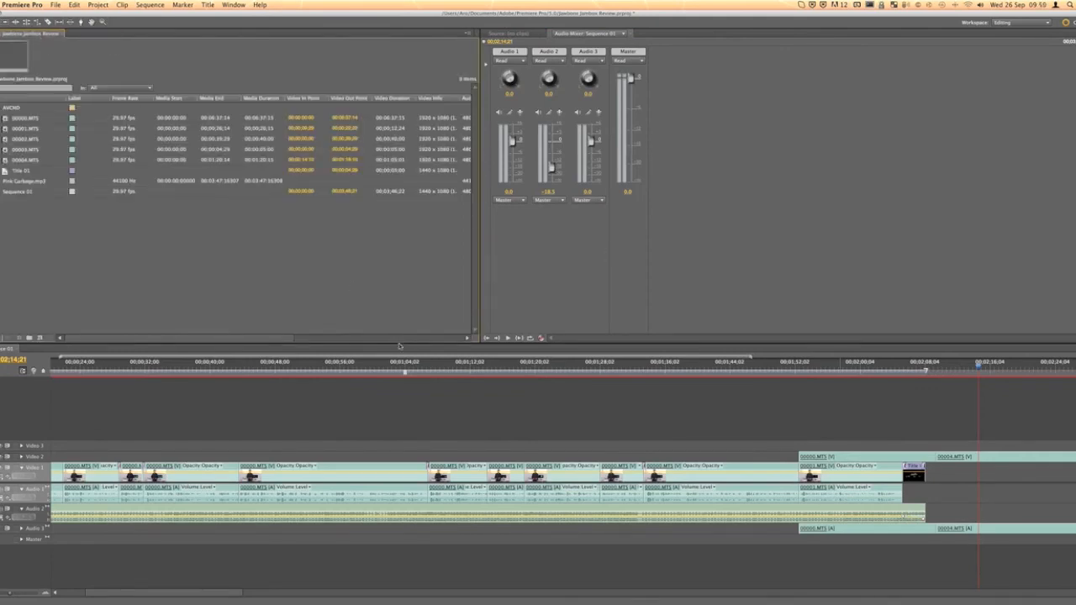
pyautogui.moveTo(402, 341); pyautogui.dragTo(410, 430)
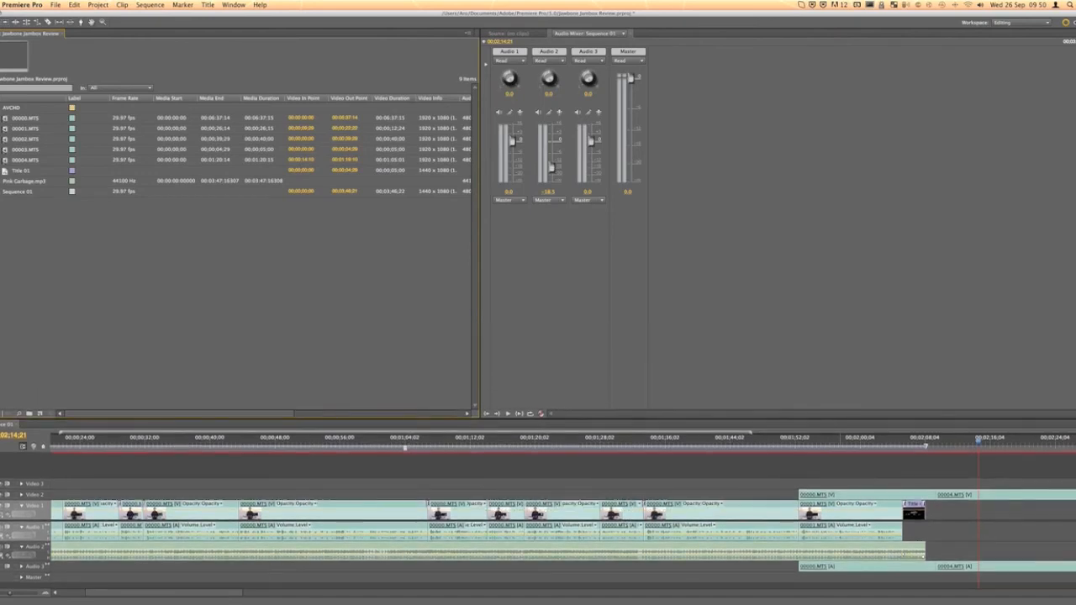
# Bring the Source monitor to the front and load the clip 00002.MTS from the Project panel into it
pyautogui.click(535, 33)
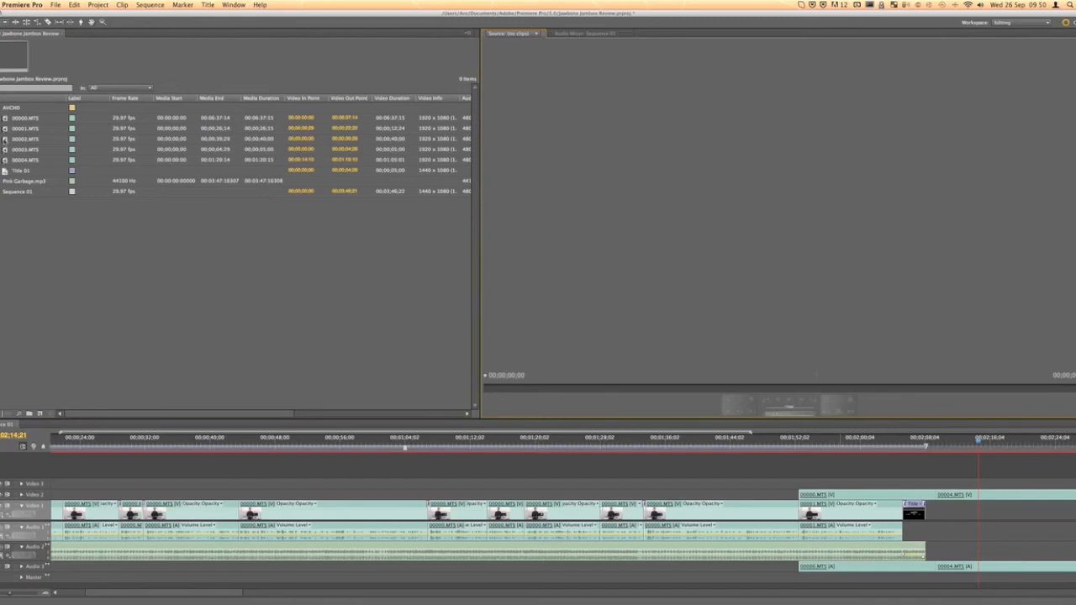
pyautogui.click(6, 139)
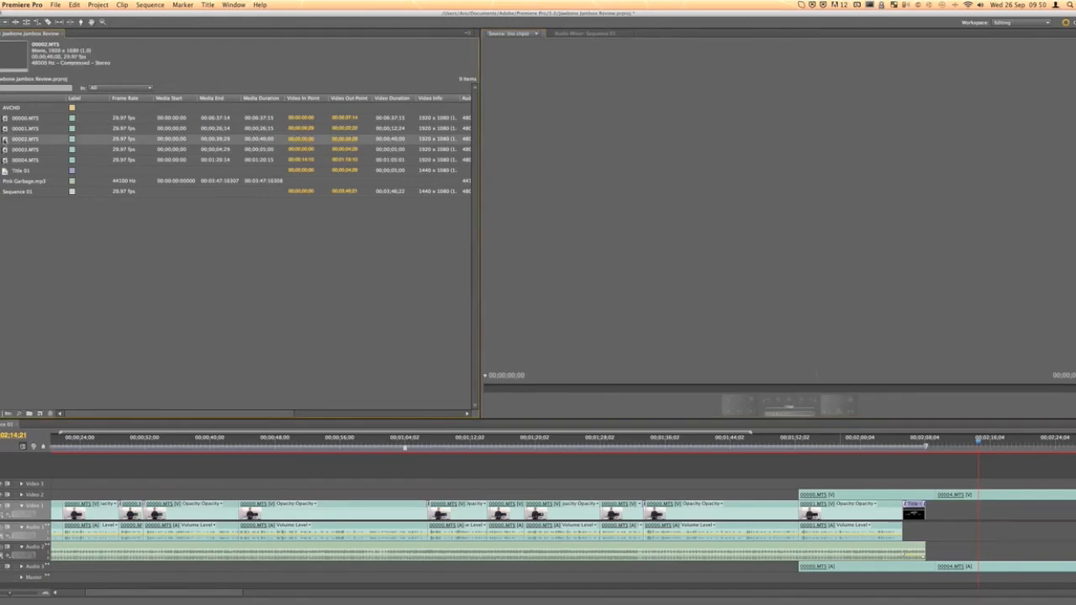
pyautogui.doubleClick(6, 140)
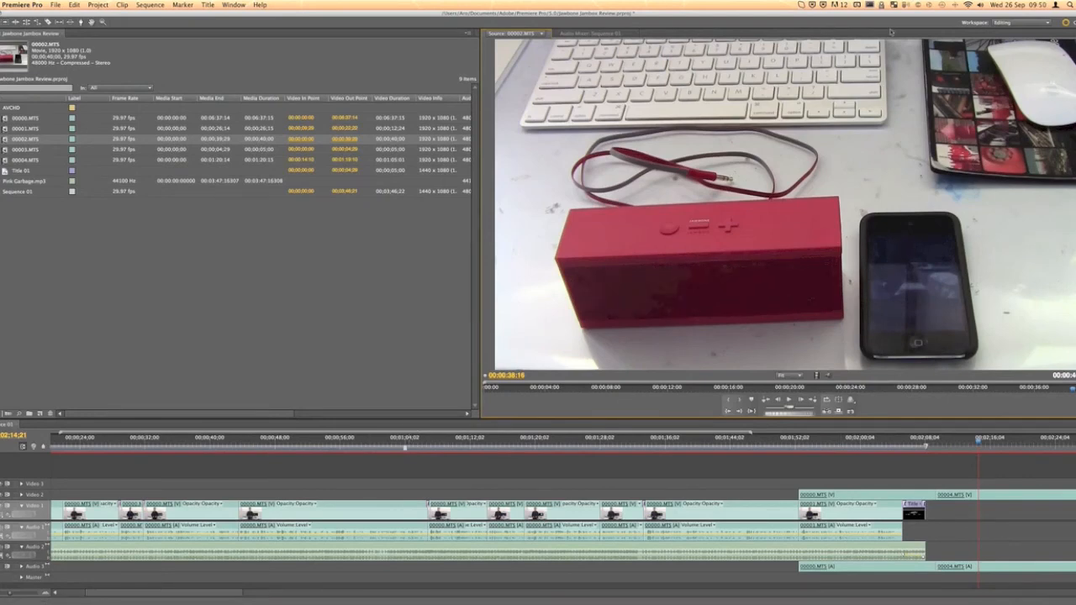
# Save the current panel layout as a new workspace named Clip Choosing
pyautogui.click(1009, 23)
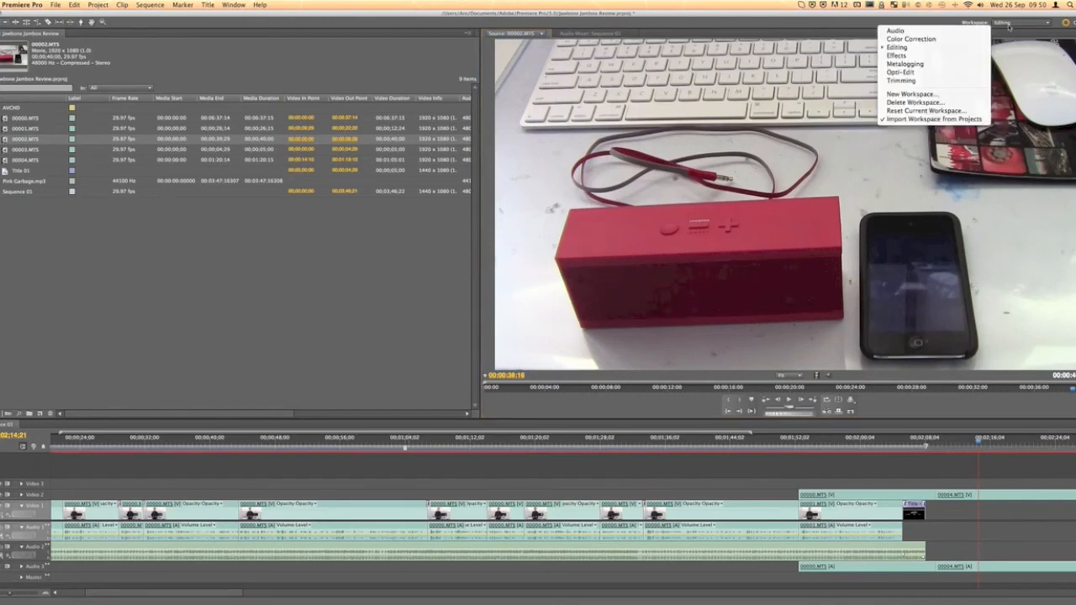
pyautogui.click(950, 98)
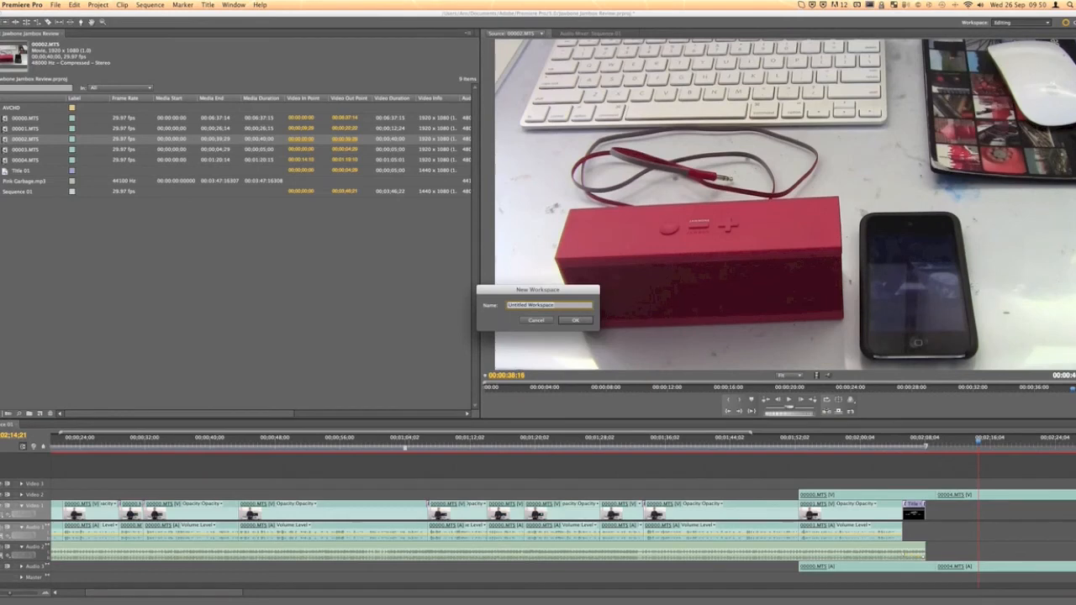
pyautogui.write('Cla')
pyautogui.press('Return')
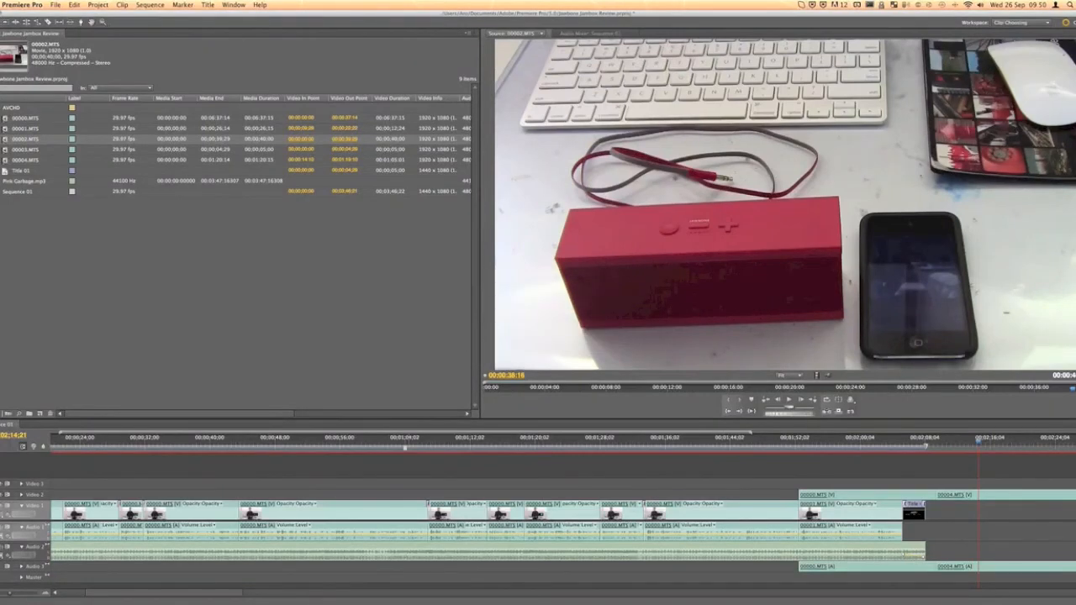
# Switch to the Editing workspace and reset it to its original layout
pyautogui.click(1032, 22)
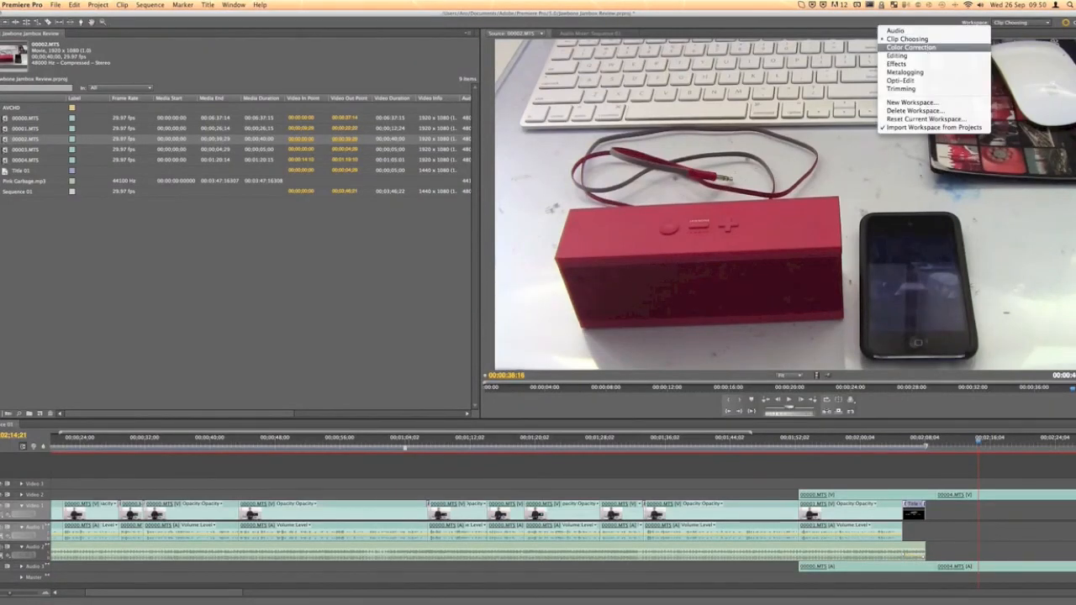
pyautogui.click(1003, 25)
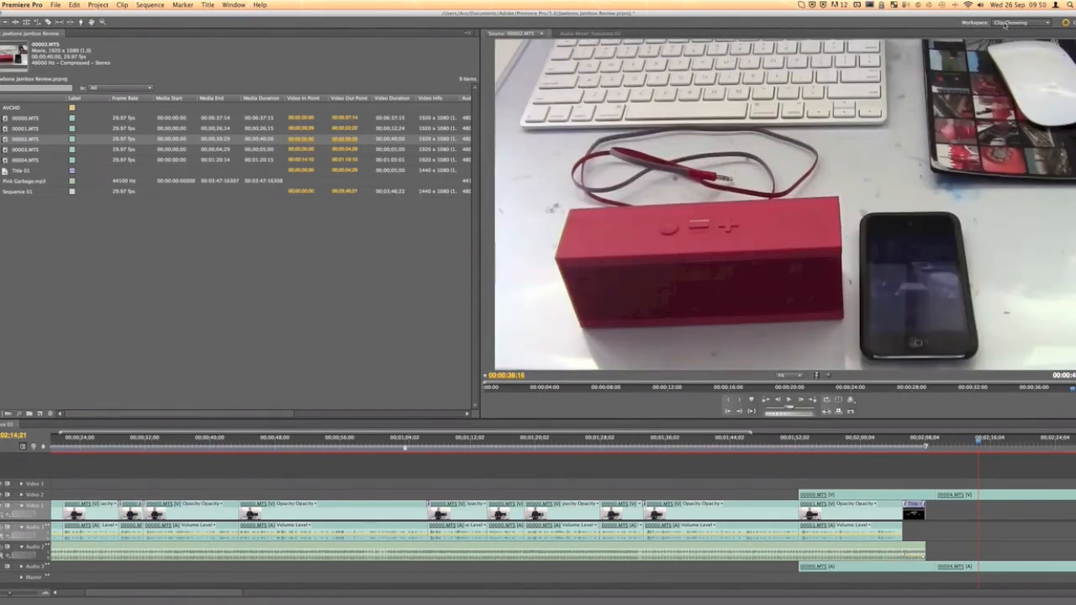
pyautogui.click(1003, 24)
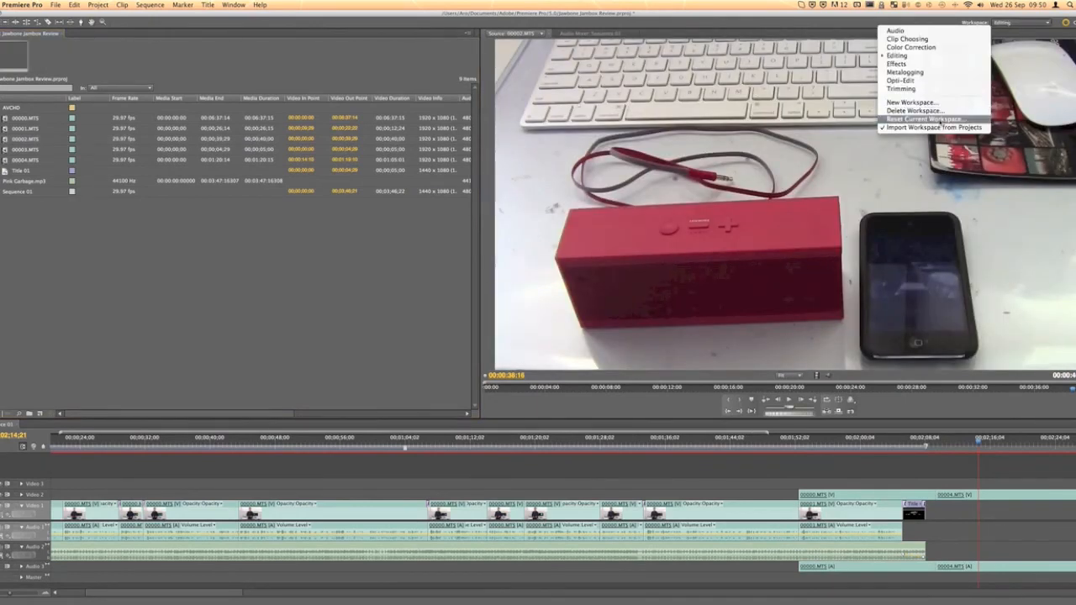
pyautogui.click(925, 118)
pyautogui.click(590, 324)
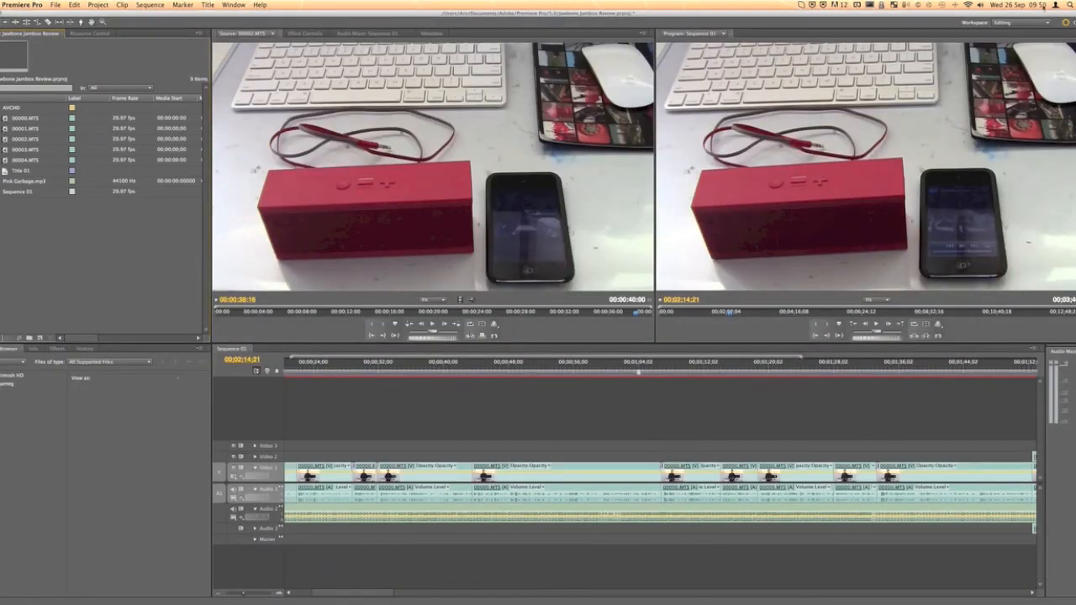
# Show the Effect Controls panel in the Source monitor's frame and switch to the Clip Choosing workspace
pyautogui.click(305, 33)
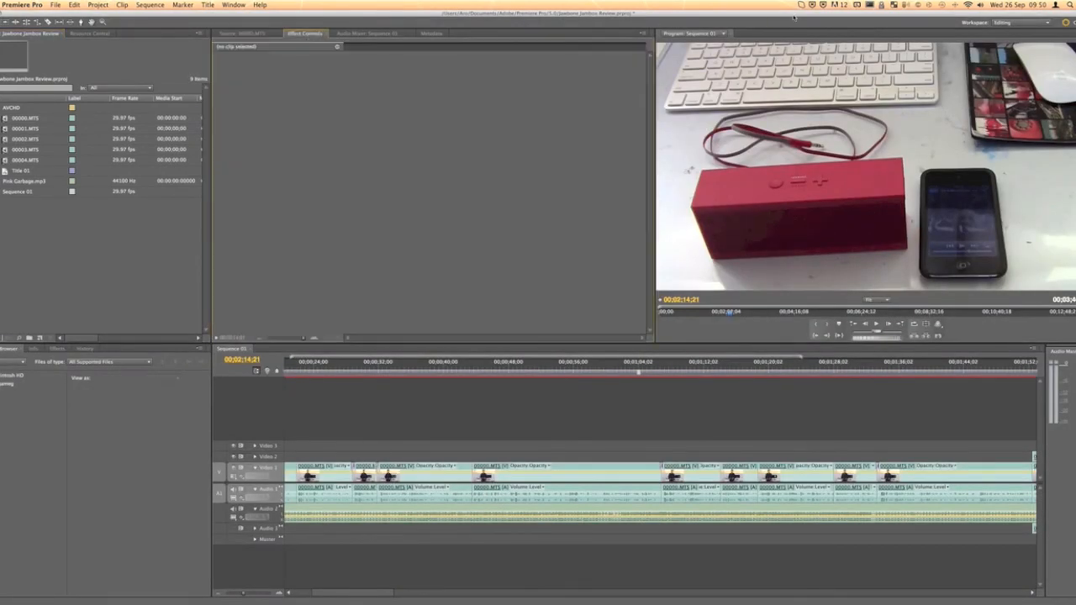
pyautogui.click(1024, 23)
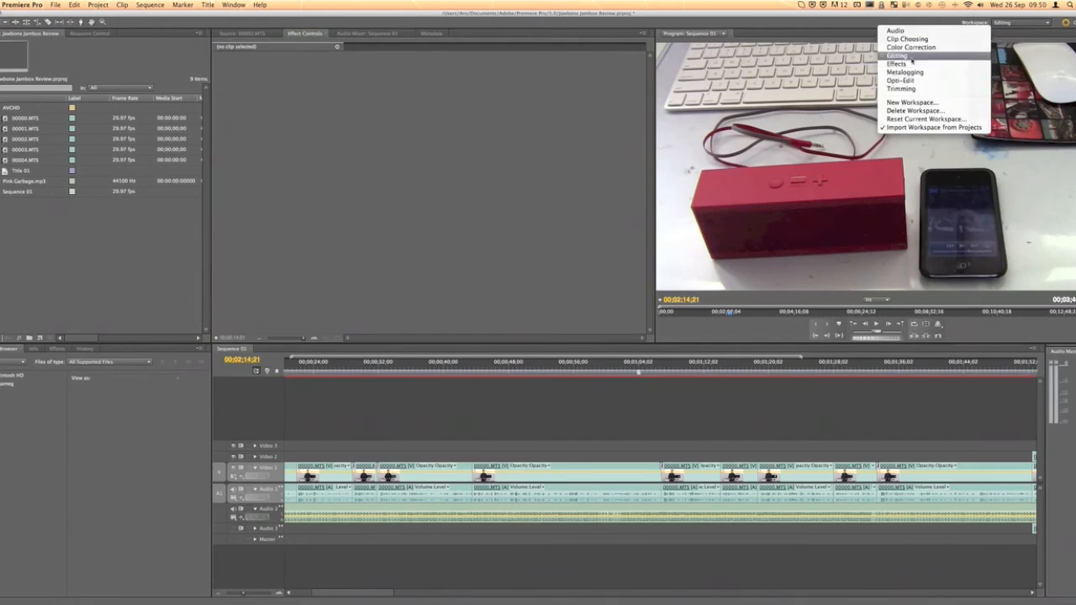
pyautogui.click(908, 39)
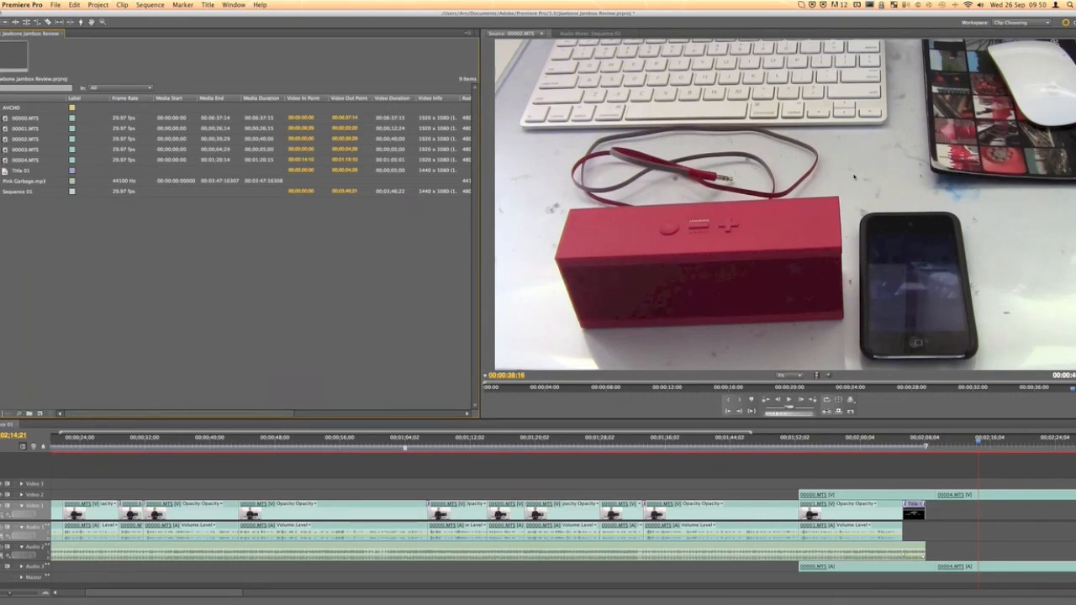
pyautogui.click(1021, 22)
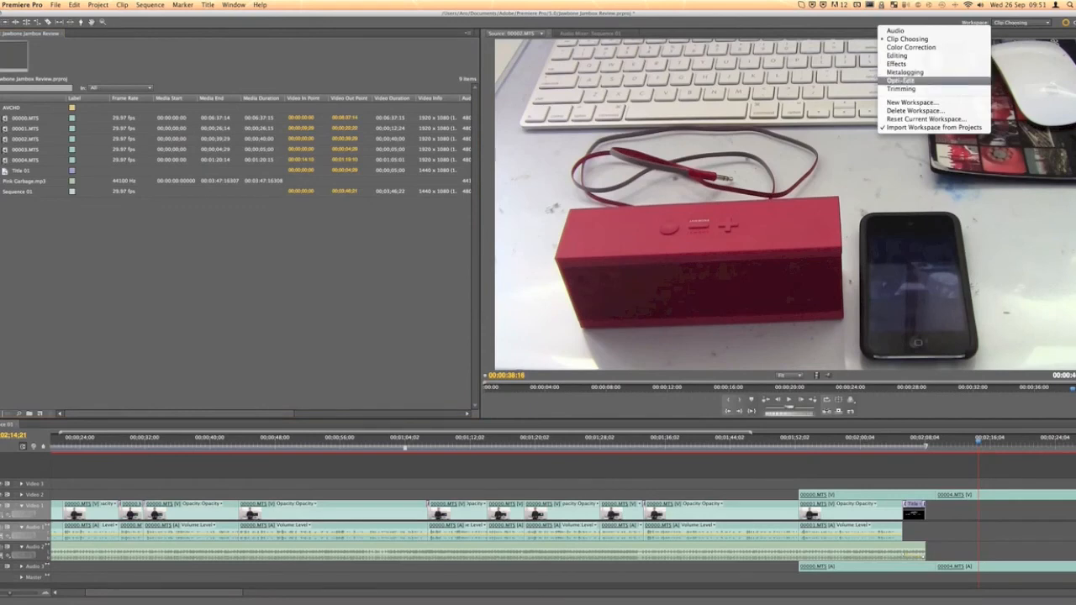
pyautogui.click(943, 111)
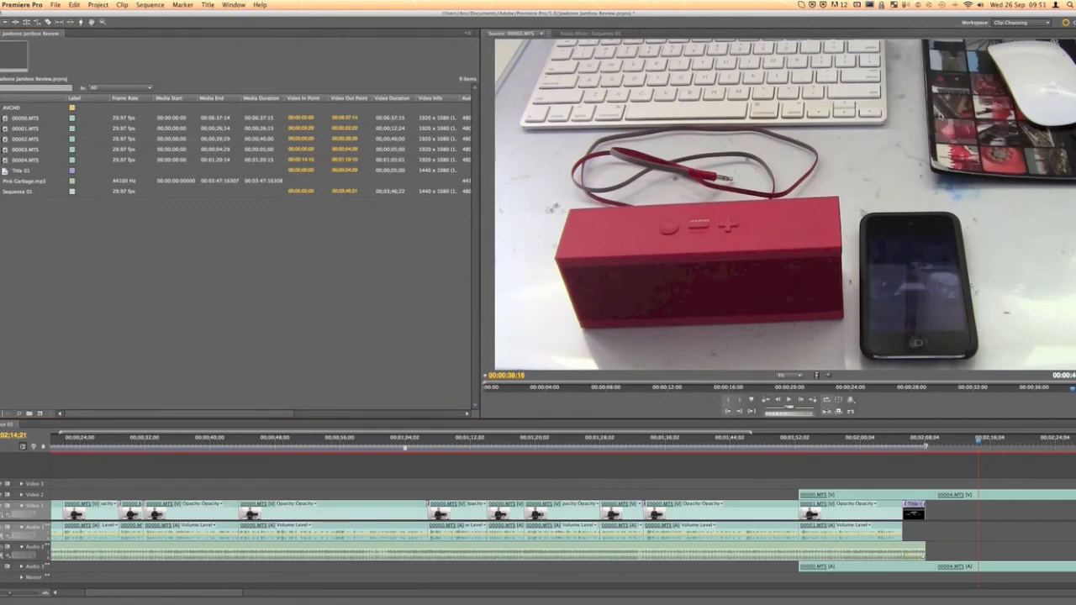
pyautogui.click(548, 305)
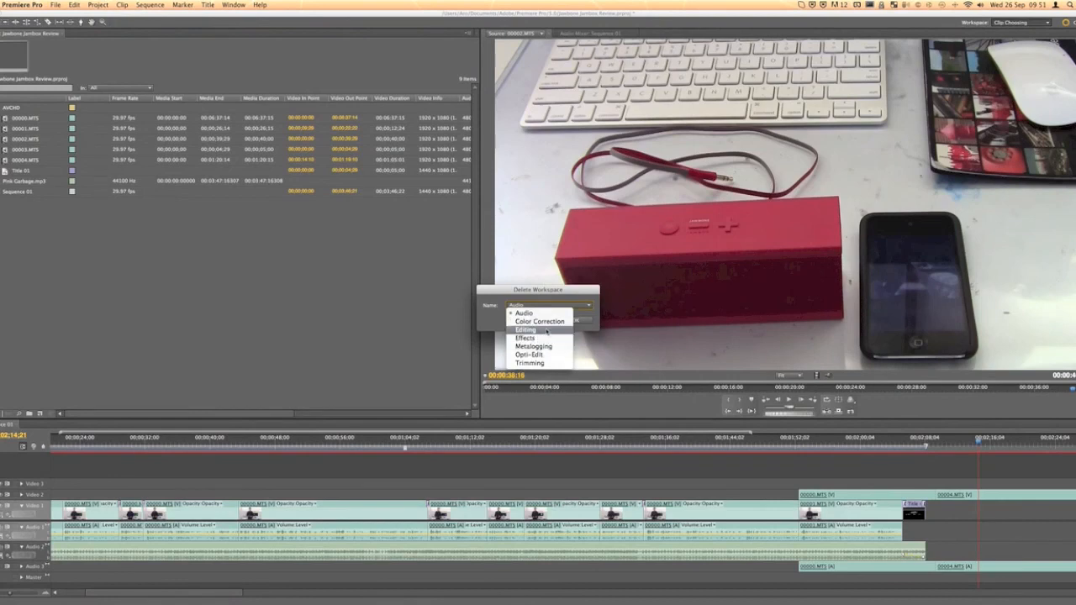
pyautogui.click(523, 313)
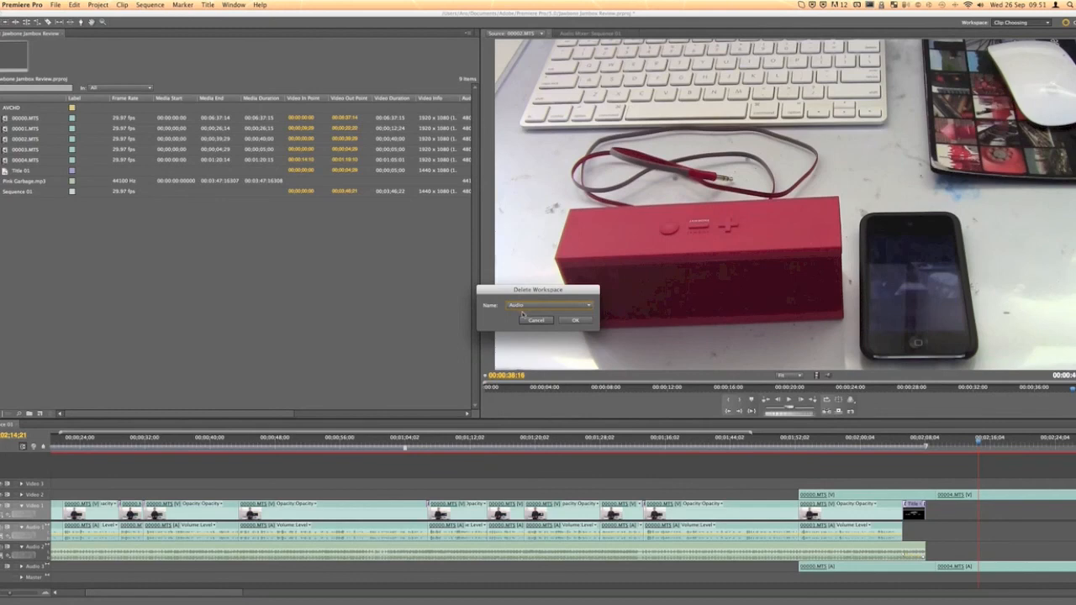
pyautogui.click(533, 306)
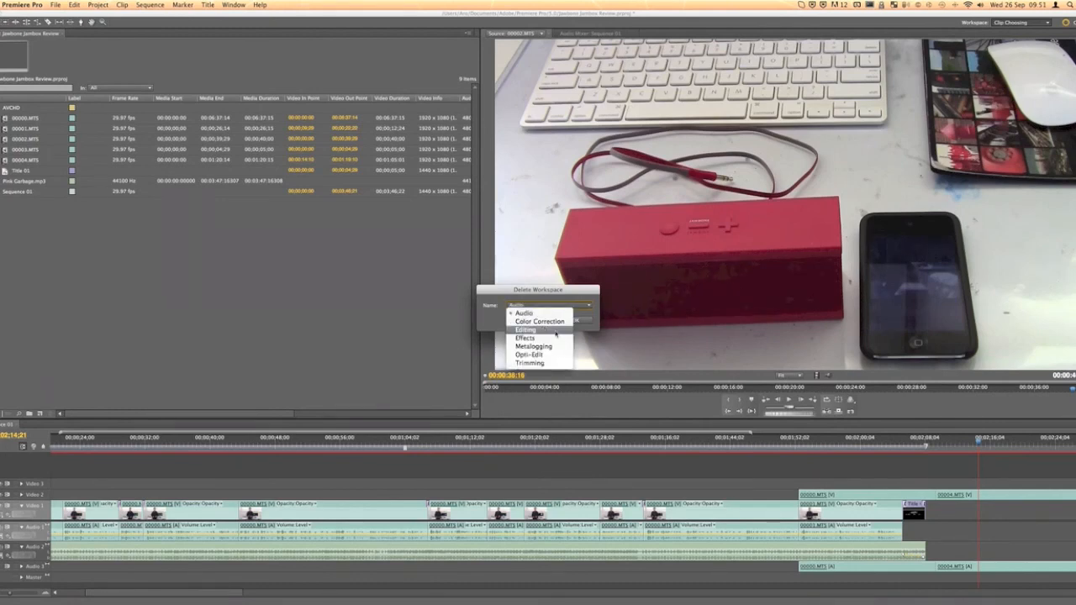
pyautogui.click(542, 322)
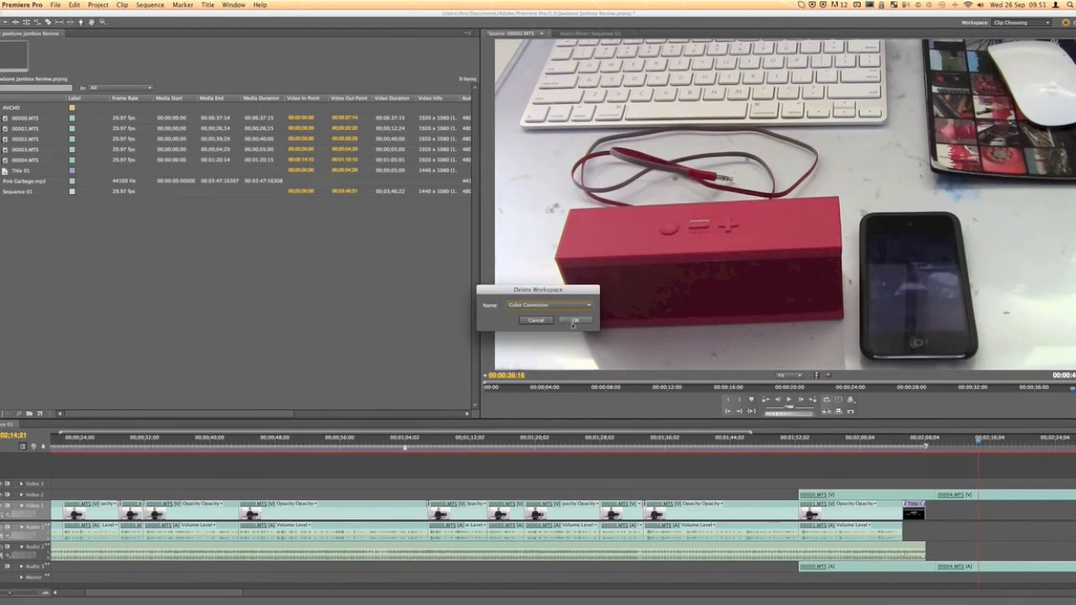
pyautogui.click(548, 322)
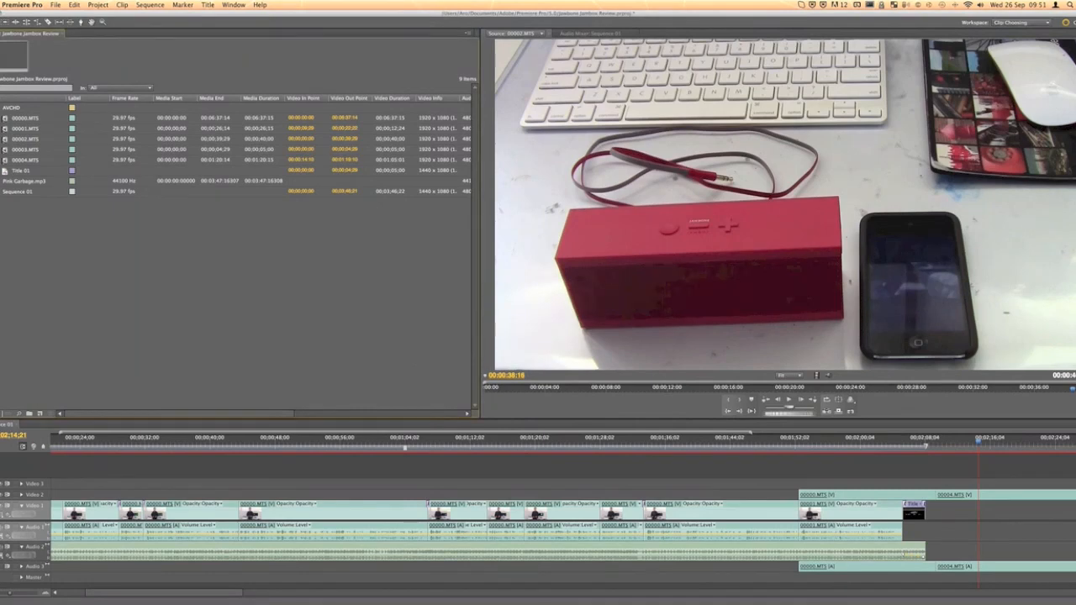